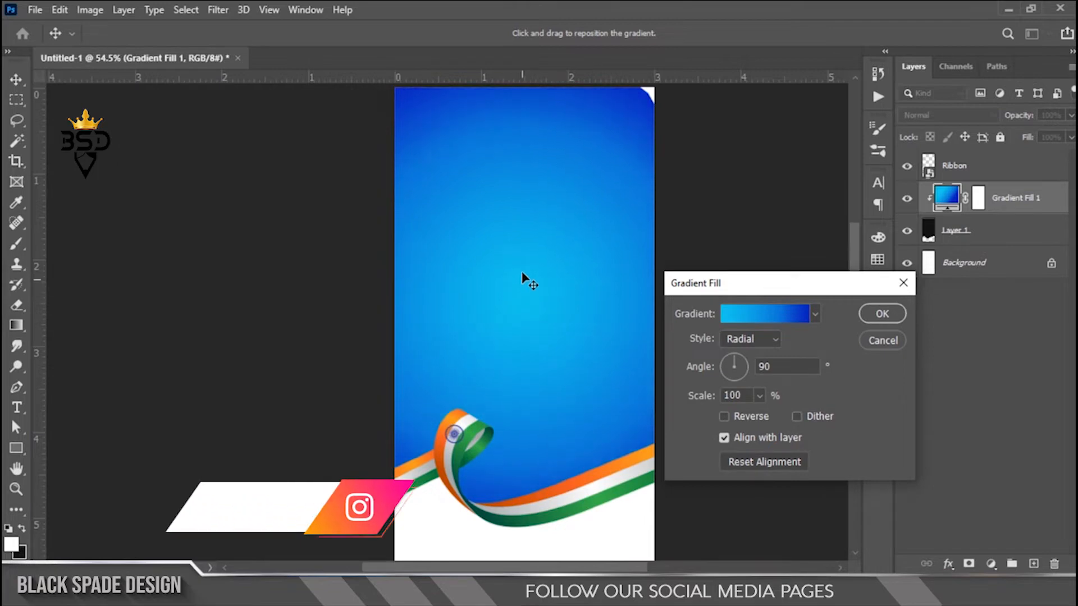
Check both stop colours of the radial blue gradient, keep them as they are, and accept the gradient fill
key("space")
left_click_drag(525, 261, 531, 324)
scroll(531, 323, "up", 1)
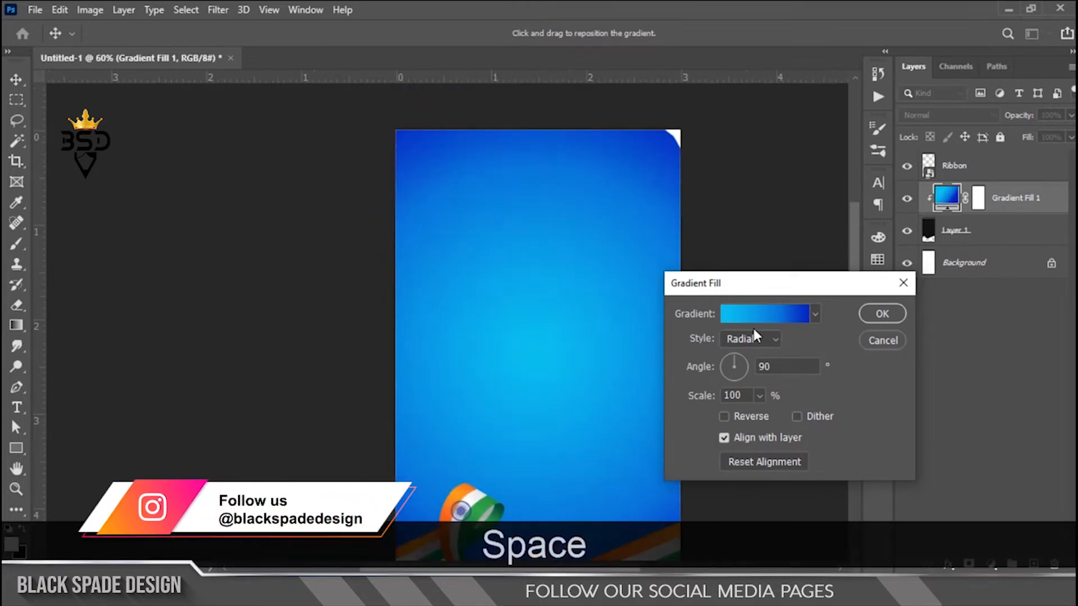
left_click(782, 317)
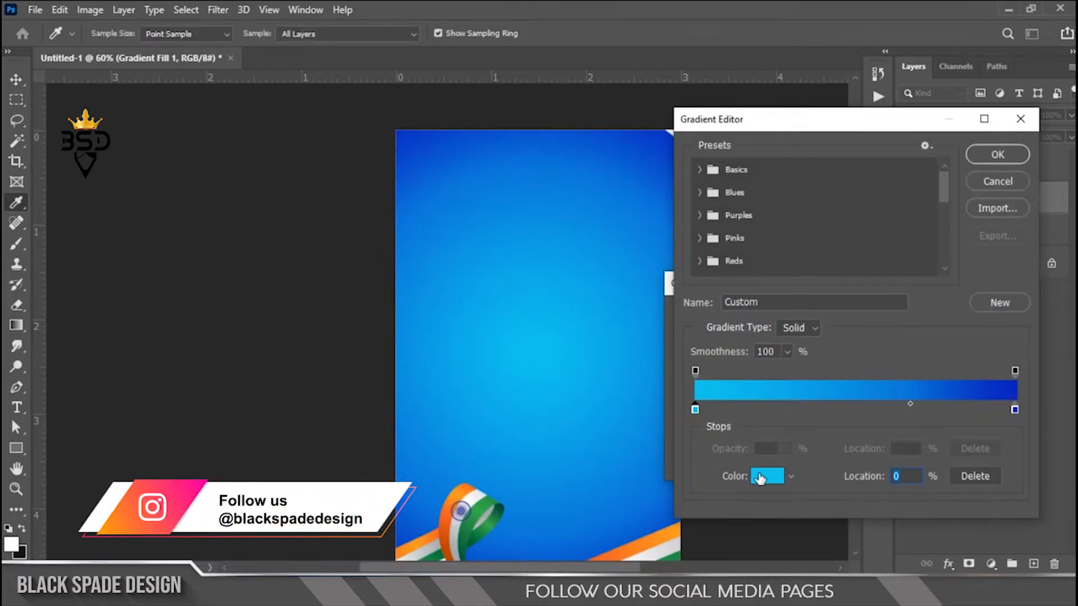
left_click(760, 477)
left_click(963, 283)
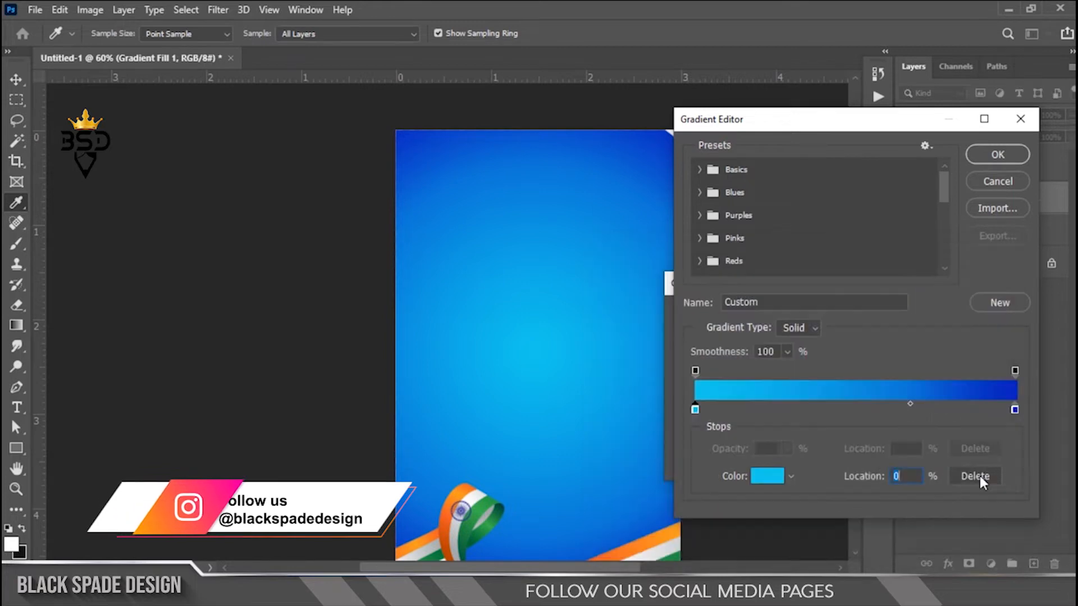
left_click(1015, 409)
left_click(766, 476)
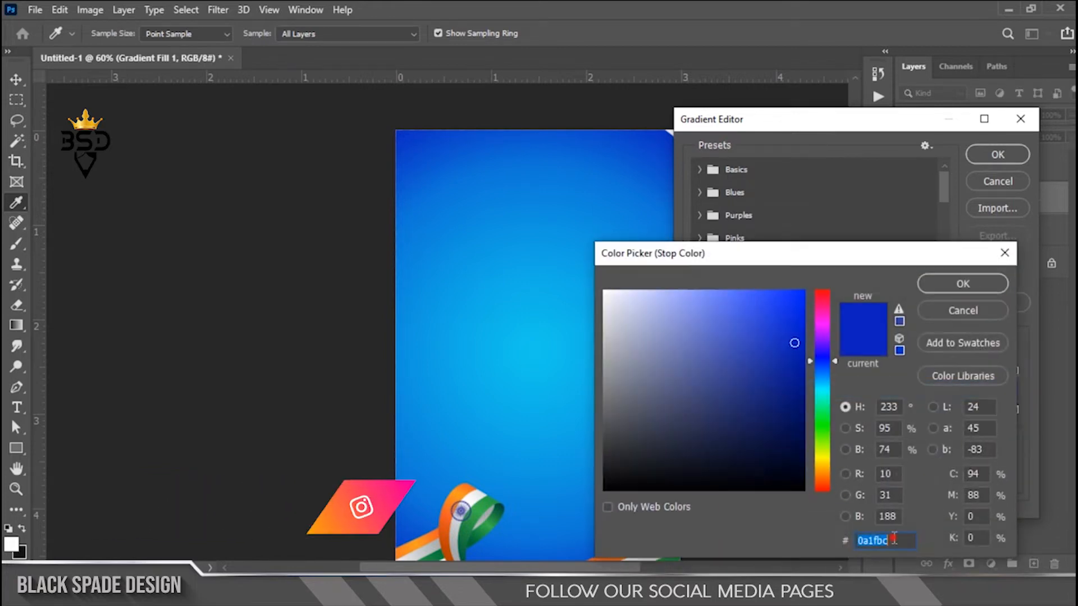
left_click(954, 287)
left_click(998, 160)
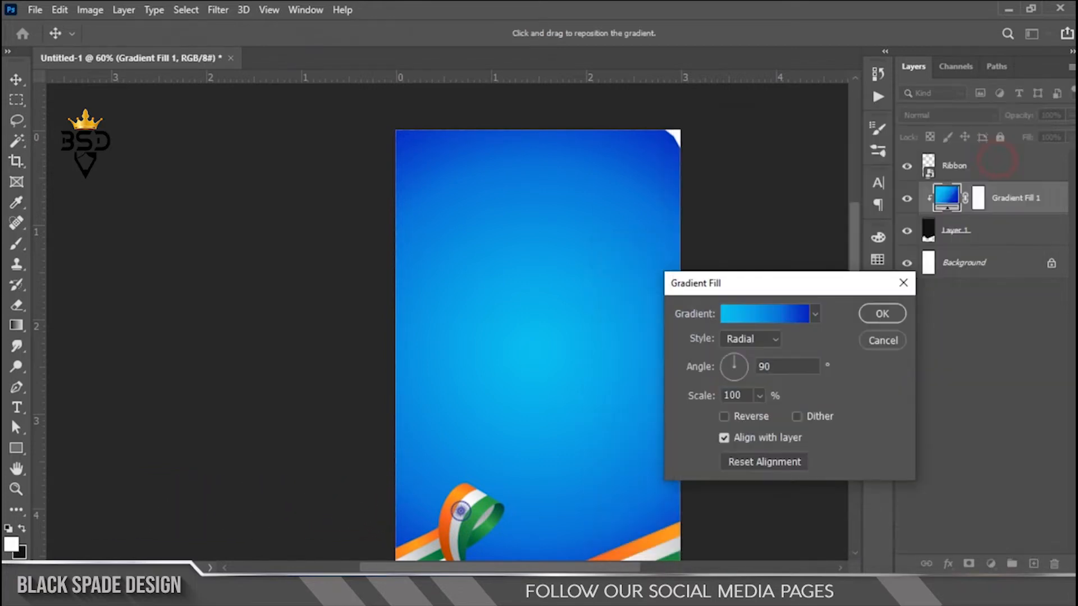
left_click(876, 316)
Lasso the white upper-right corner of the poster on Layer 1, fill it with the background colour and deselect
left_click(960, 234)
scroll(668, 141, "up", 8)
left_click_drag(669, 140, 523, 313)
left_click(17, 120)
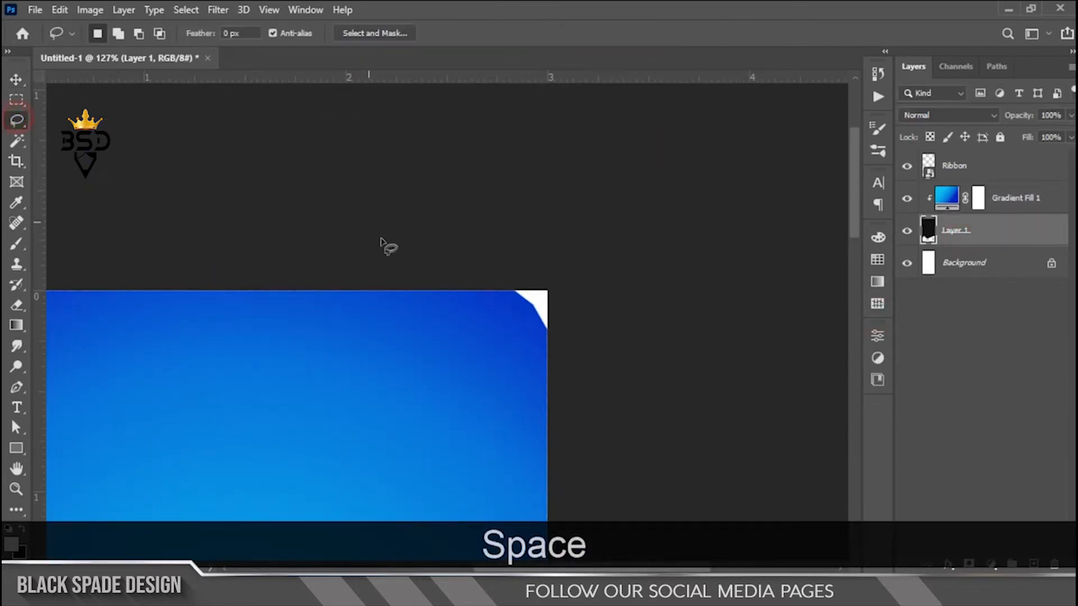
key("ctrl+BackSpace")
key("ctrl+d")
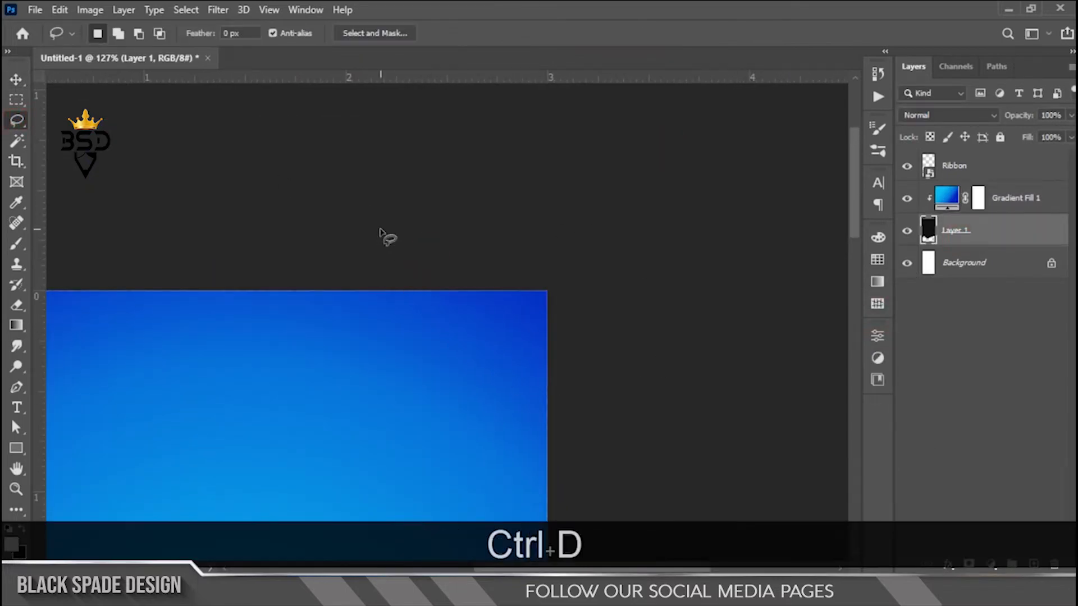
scroll(409, 298, "down", 6)
key("v")
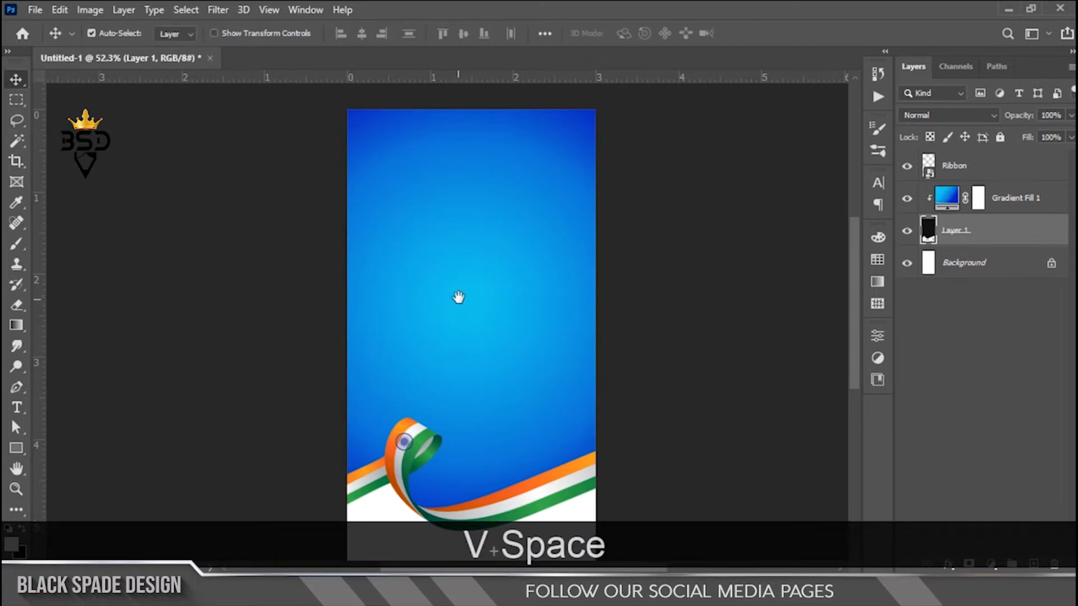
Place the india map image from the Independence 2022 folder above the Ribbon layer at 96.25% scale
scroll(457, 296, "up", 2)
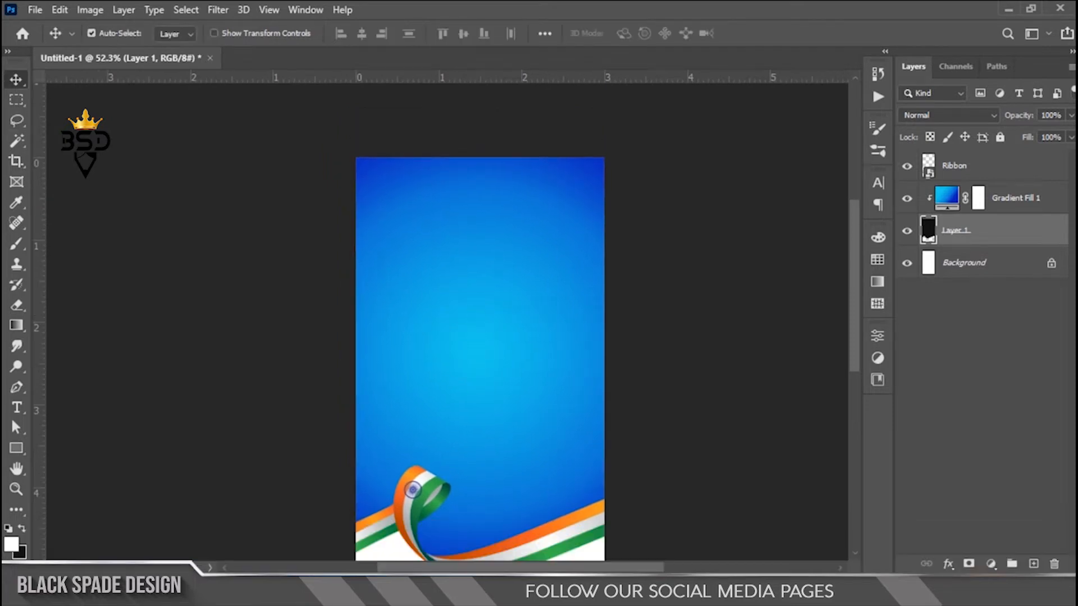
left_click(961, 168)
key("alt+Tab")
left_click(305, 177)
left_click_drag(292, 199, 492, 348)
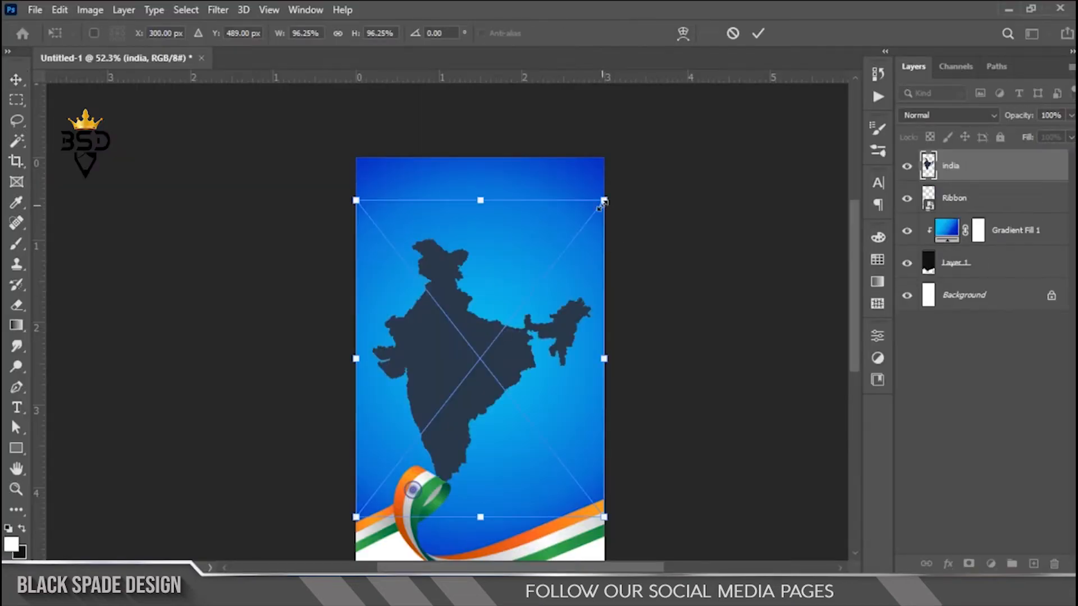
key("Return")
Set the background colour to the map's dark blue-grey, 2c394a, by sampling it from the india map
scroll(488, 330, "up", 2)
key("space")
left_click_drag(452, 358, 524, 305)
left_click(20, 553)
left_click(507, 316)
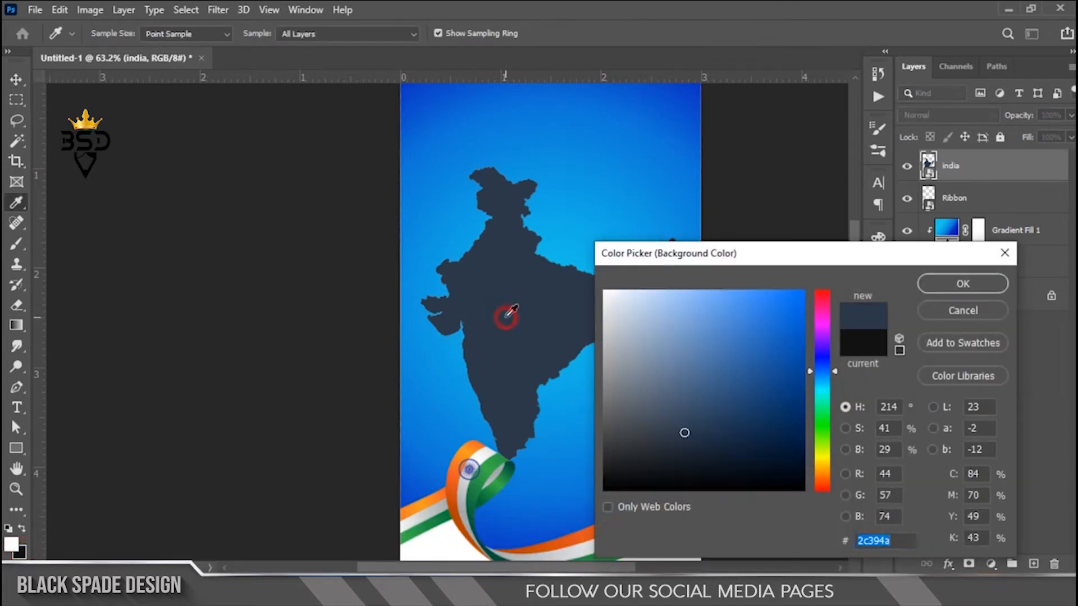
left_click(955, 292)
key("v")
Add a Color Overlay in the sampled background colour to the india layer and convert the layer to a smart object
left_click(948, 564)
left_click(992, 496)
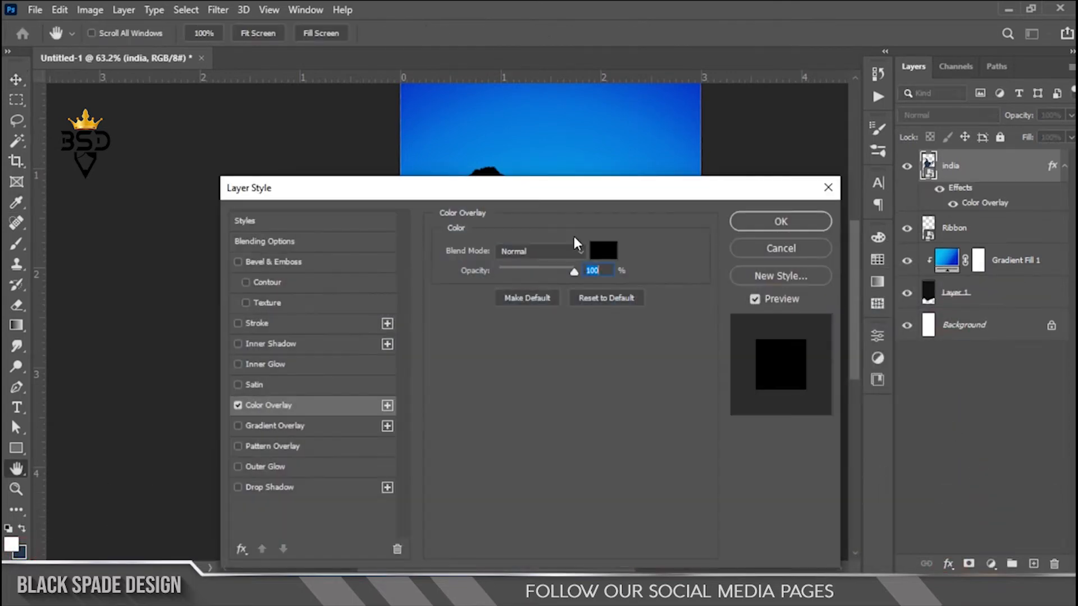
left_click(602, 251)
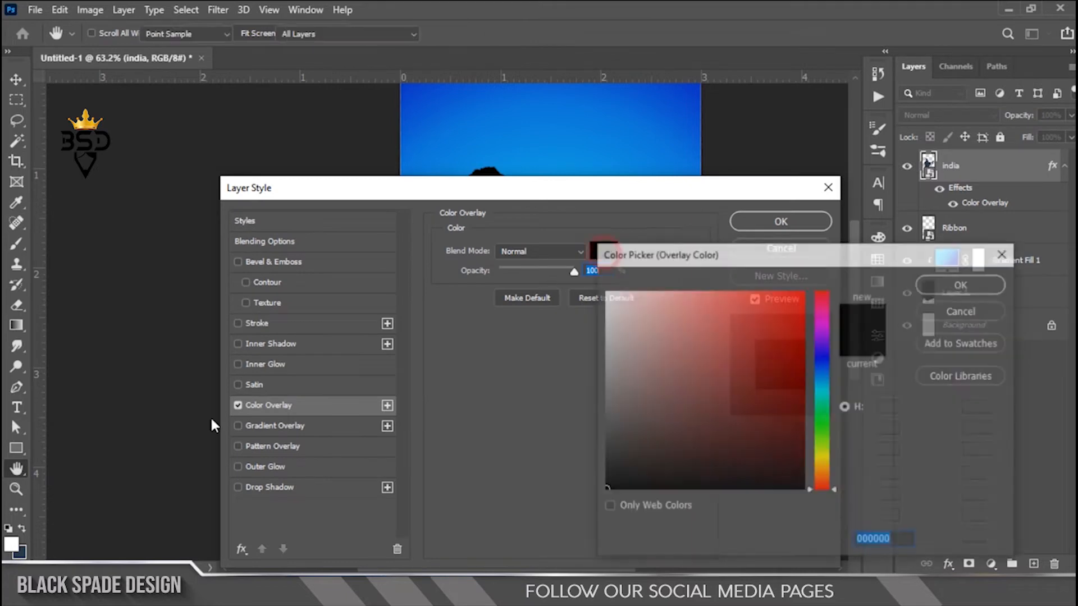
left_click(21, 554)
left_click(983, 280)
key("Return")
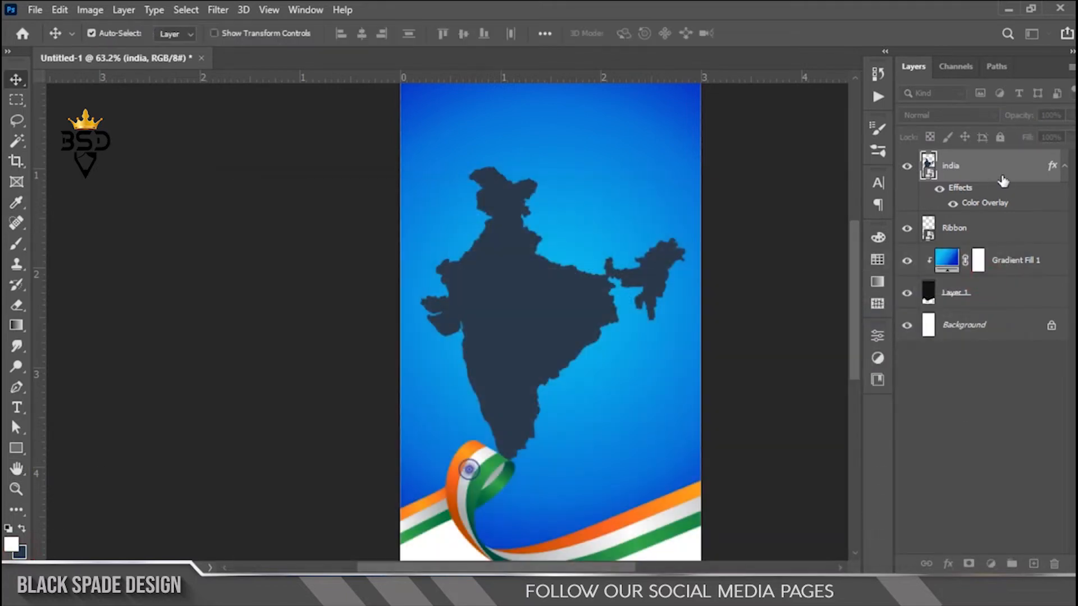
right_click(998, 176)
left_click(892, 160)
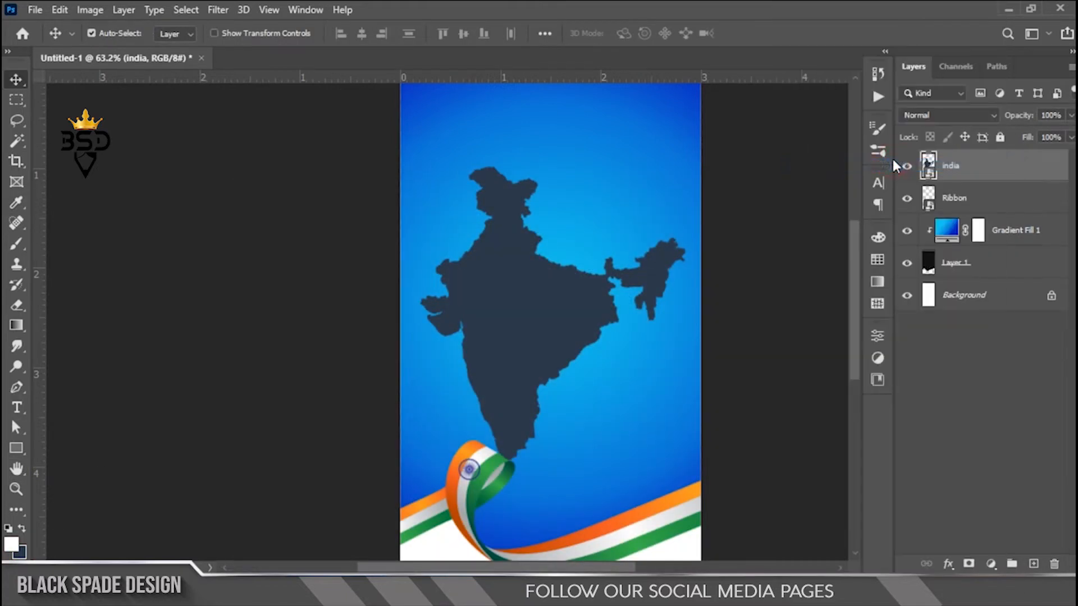
Set the india layer's blend mode to Color Dodge and its opacity to 47%
left_click(963, 120)
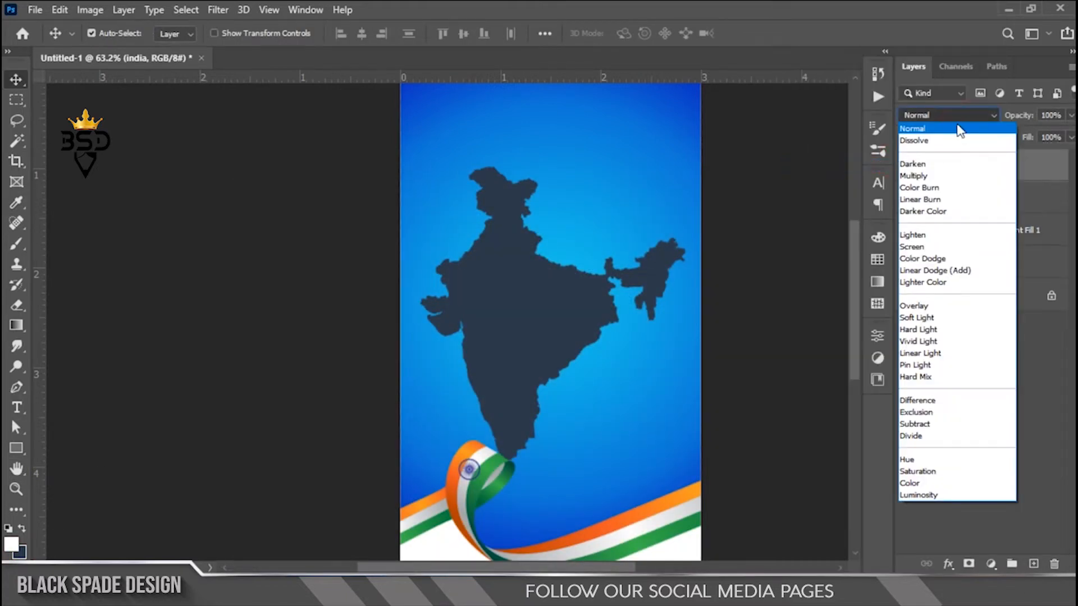
left_click(921, 259)
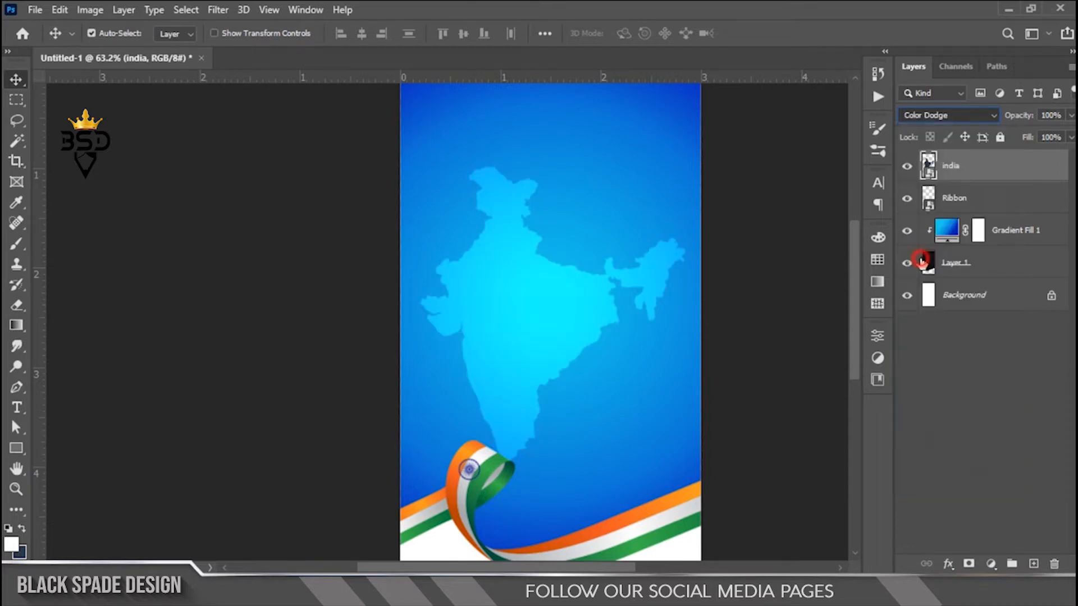
left_click_drag(981, 111, 981, 111)
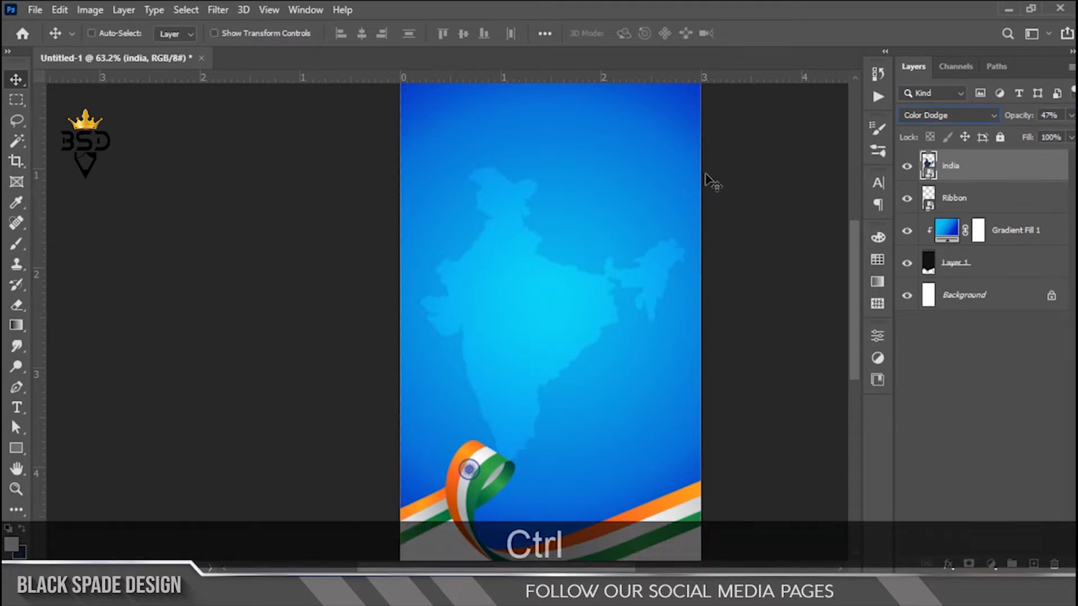
Enlarge the india map with Free Transform and reposition it so it extends past the poster's right edge
key("ctrl+t")
scroll(534, 247, "down", 2)
left_click_drag(546, 172, 599, 123)
left_click_drag(440, 216, 477, 207)
key("Return")
Move the india layer below the Ribbon layer and lower its opacity to 34%
scroll(471, 222, "up", 5)
key("space")
left_click_drag(984, 170, 976, 211)
scroll(443, 275, "down", 3)
scroll(443, 275, "up", 3)
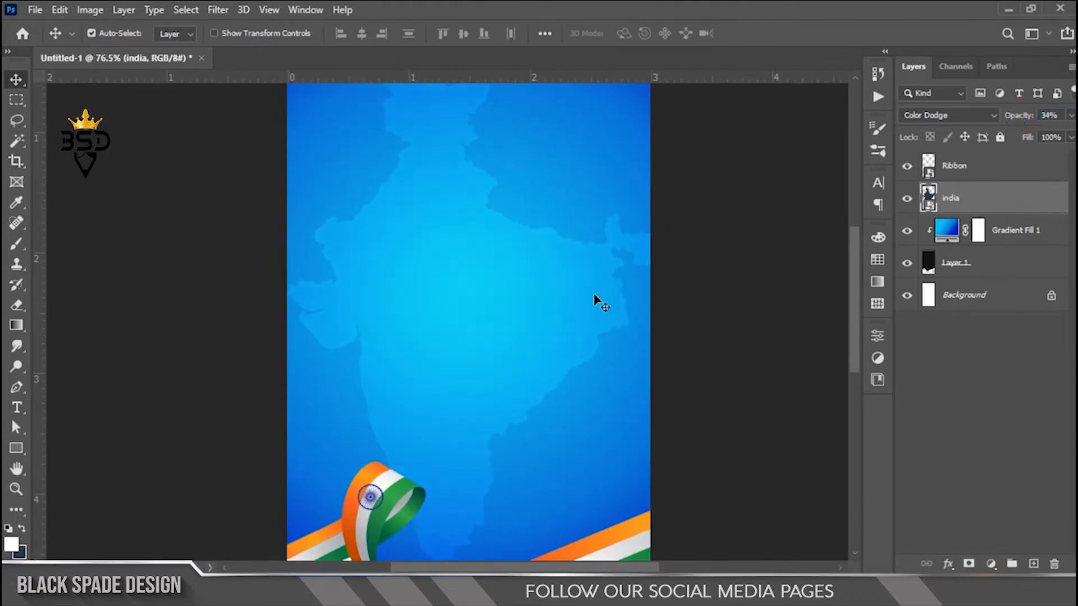
Place the 75th india artwork from the Independence 2022 folder over the map in the poster's upper half
scroll(494, 330, "down", 3)
scroll(488, 291, "up", 2)
key("space")
left_click_drag(464, 272, 497, 388)
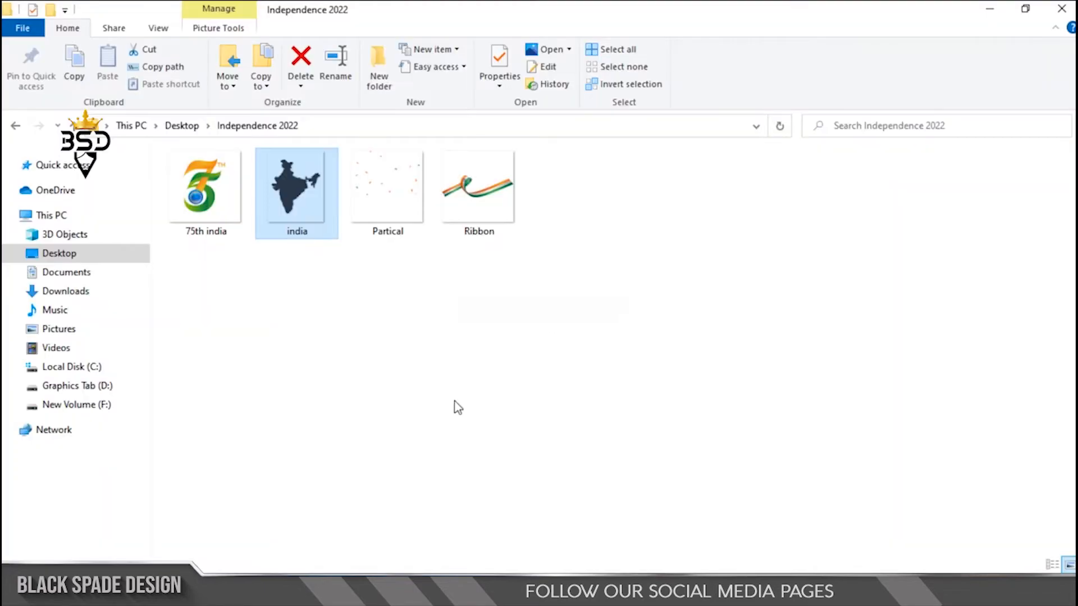
left_click(202, 208)
left_click_drag(207, 196, 481, 414)
scroll(501, 396, "down", 4)
scroll(453, 293, "up", 2)
left_click_drag(462, 262, 496, 302)
key("Return")
Darken the 75th india artwork with a Curves adjustment, moving the black point to input 17, output 0
scroll(447, 219, "down", 3)
scroll(446, 217, "up", 4)
left_click_drag(446, 217, 491, 247)
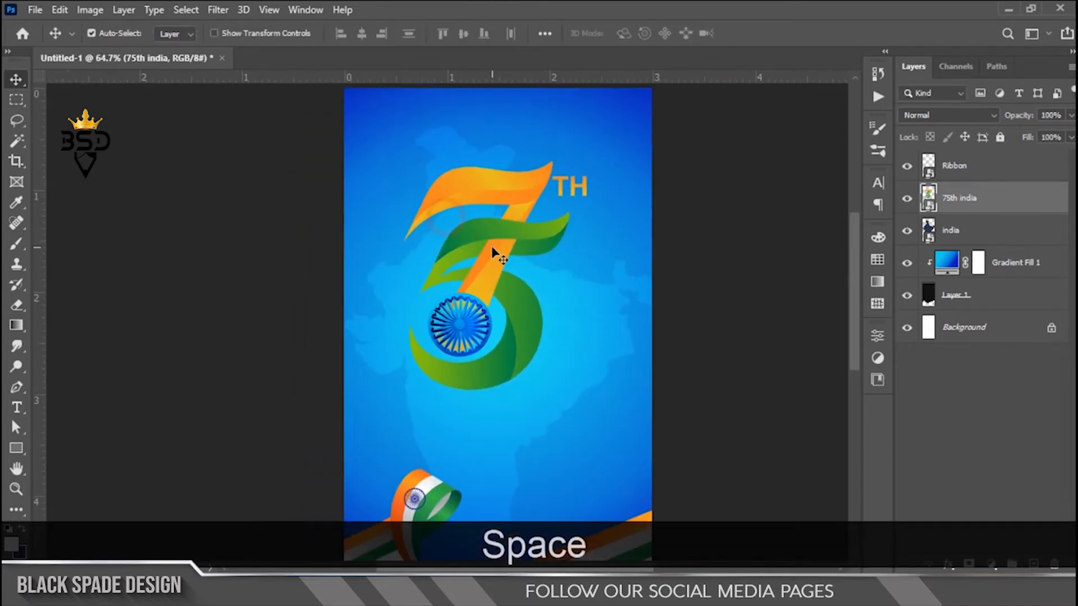
key("ctrl+m")
left_click_drag(361, 60, 714, 60)
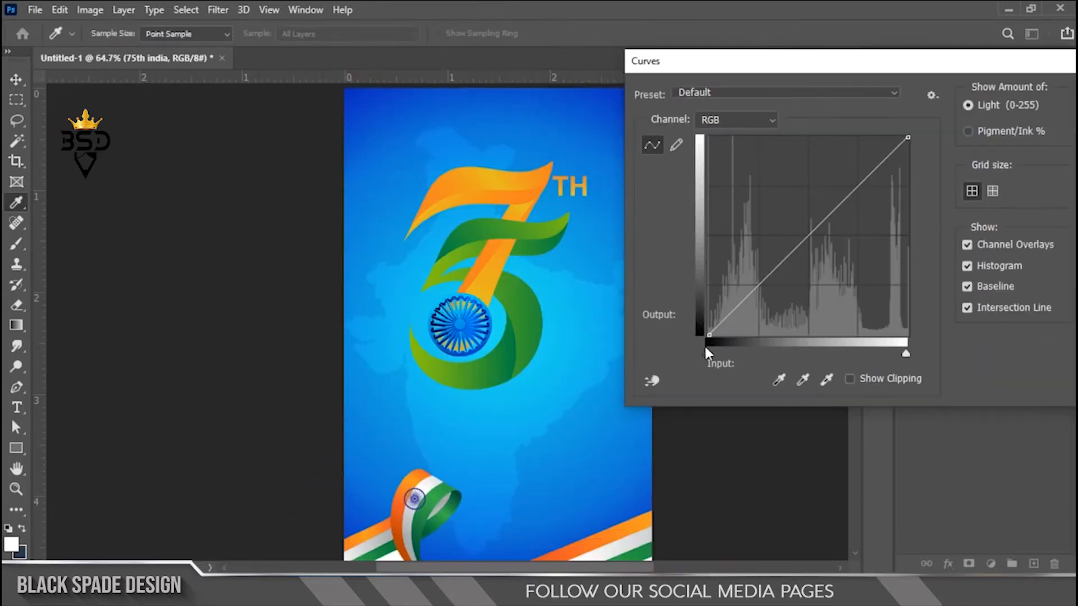
left_click_drag(711, 352, 719, 349)
left_click_drag(1016, 71, 907, 72)
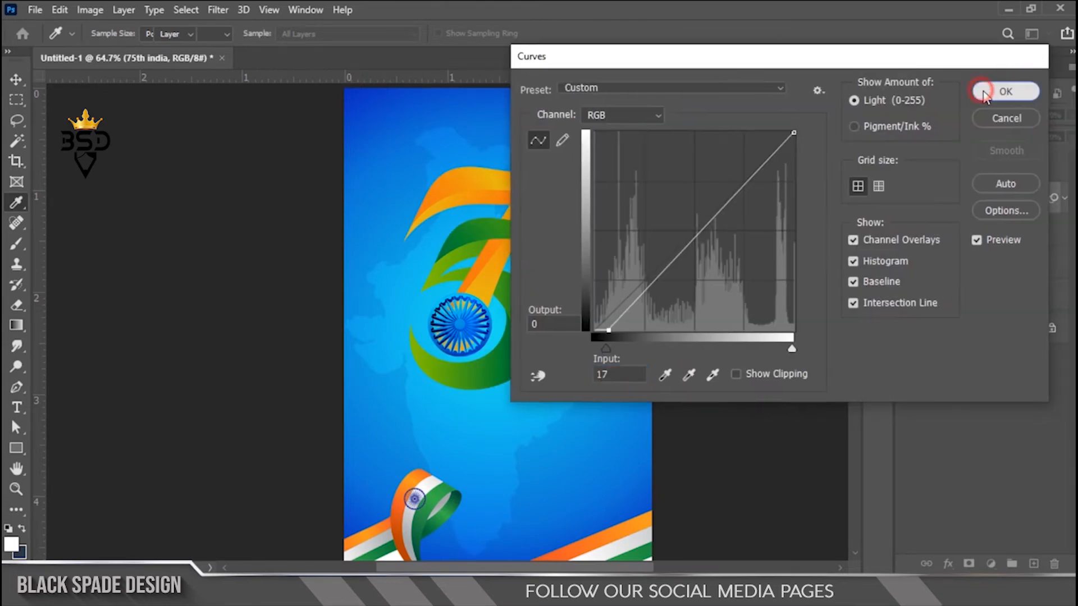
left_click(989, 88)
Add a Hue/Saturation adjustment layer above the 75th india layer and clip it to that layer
left_click(991, 565)
left_click(1002, 412)
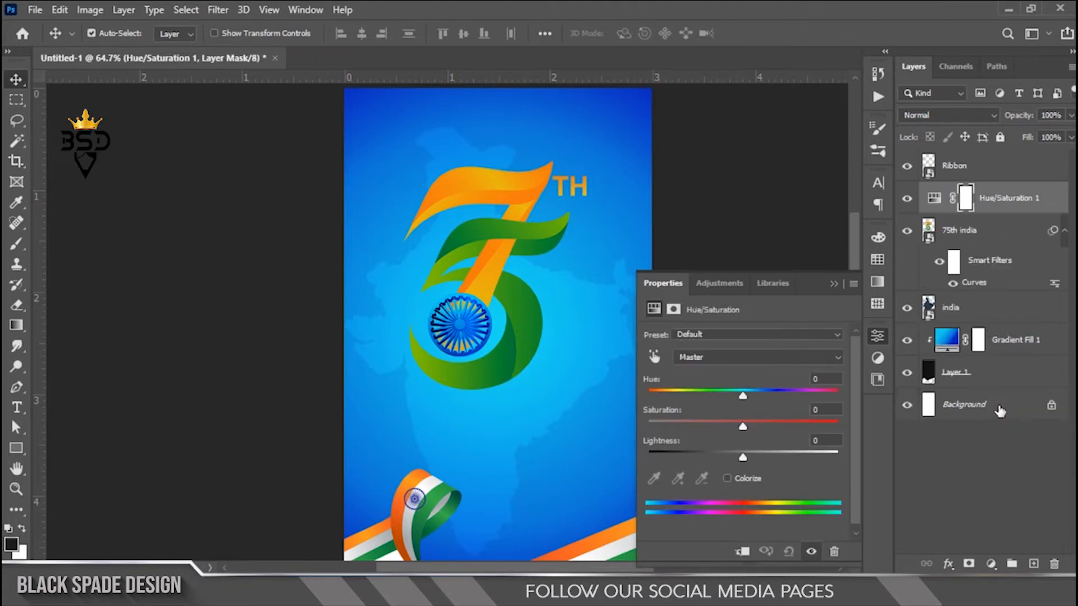
left_click(741, 554)
Target the artwork's green range in Hue/Saturation and set saturation to -2 and lightness to -18
scroll(507, 305, "up", 2)
scroll(649, 319, "down", 1)
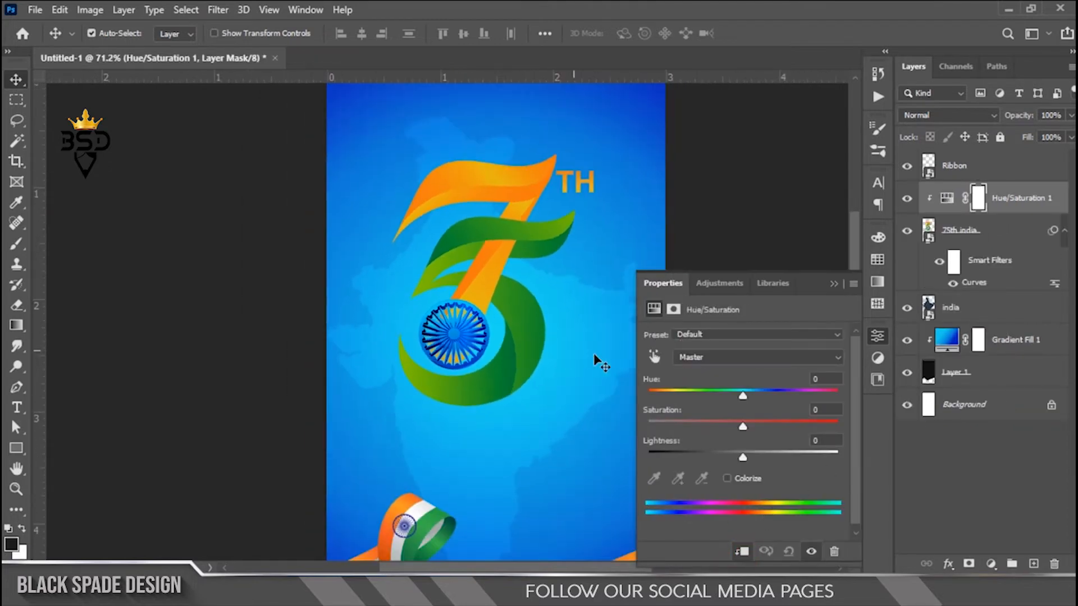
left_click(653, 356)
left_click(510, 341)
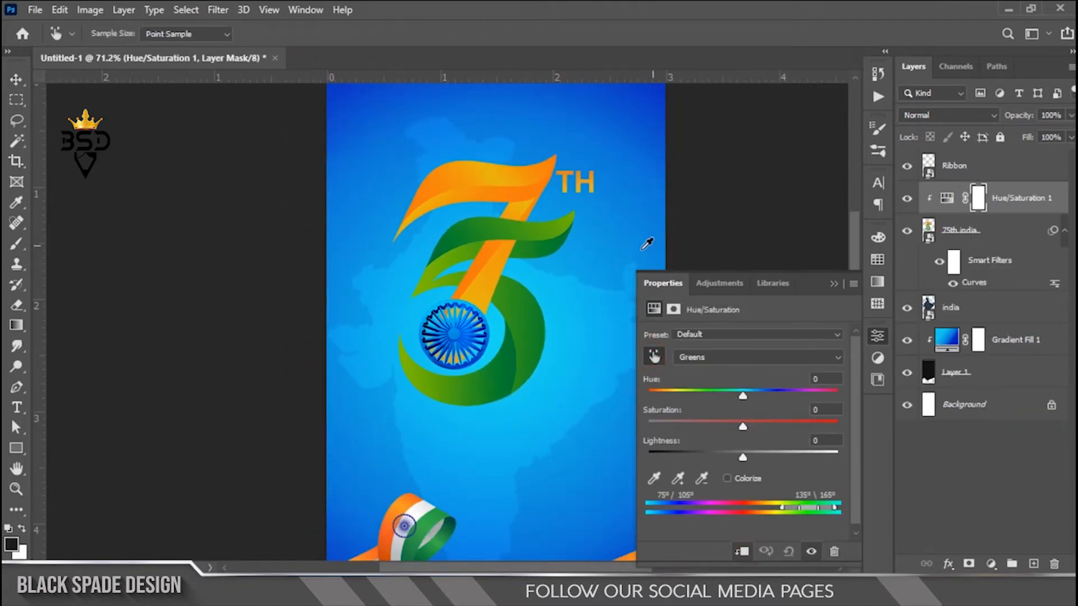
scroll(422, 412, "down", 1)
left_click_drag(746, 460, 742, 423)
left_click(745, 425)
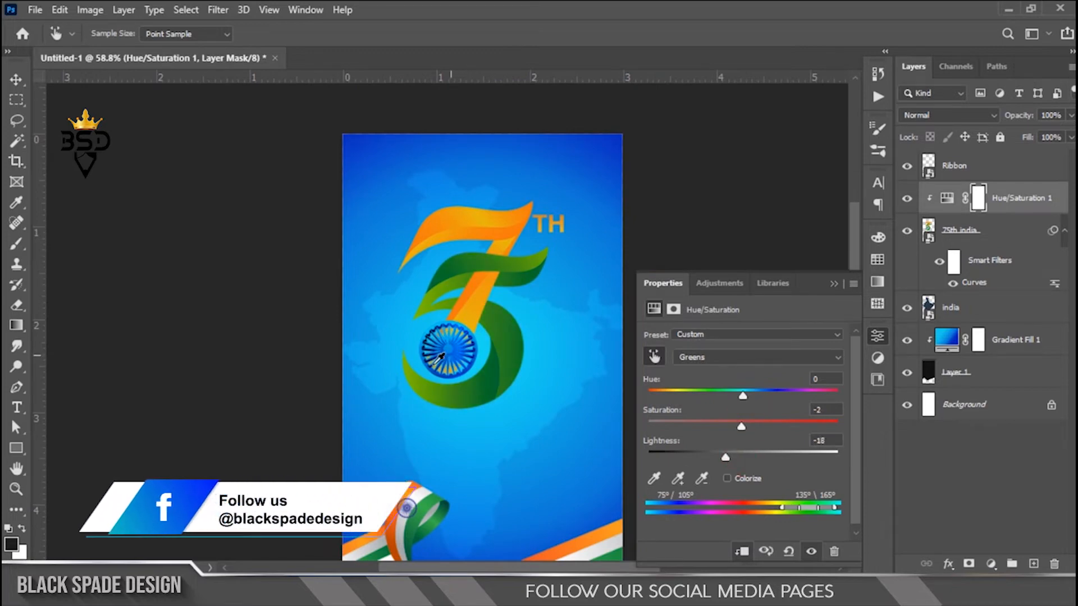
Target the yellow range in Hue/Saturation, set lightness to -15 and slightly reduce the saturation
left_click(407, 371)
left_click_drag(743, 461, 727, 461)
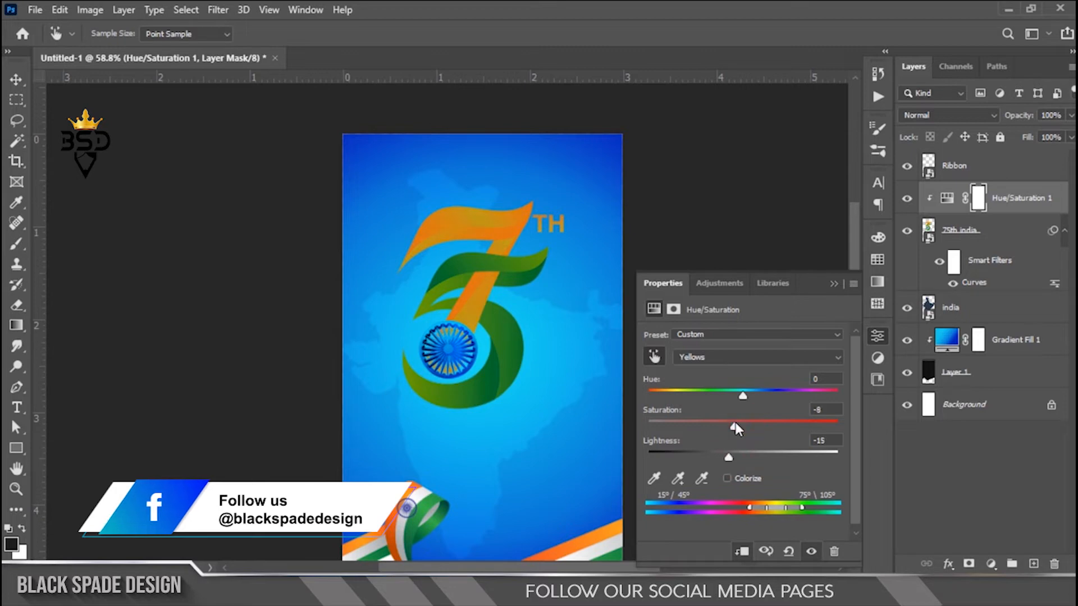
left_click_drag(736, 426, 738, 426)
left_click(834, 283)
scroll(545, 246, "down", 4)
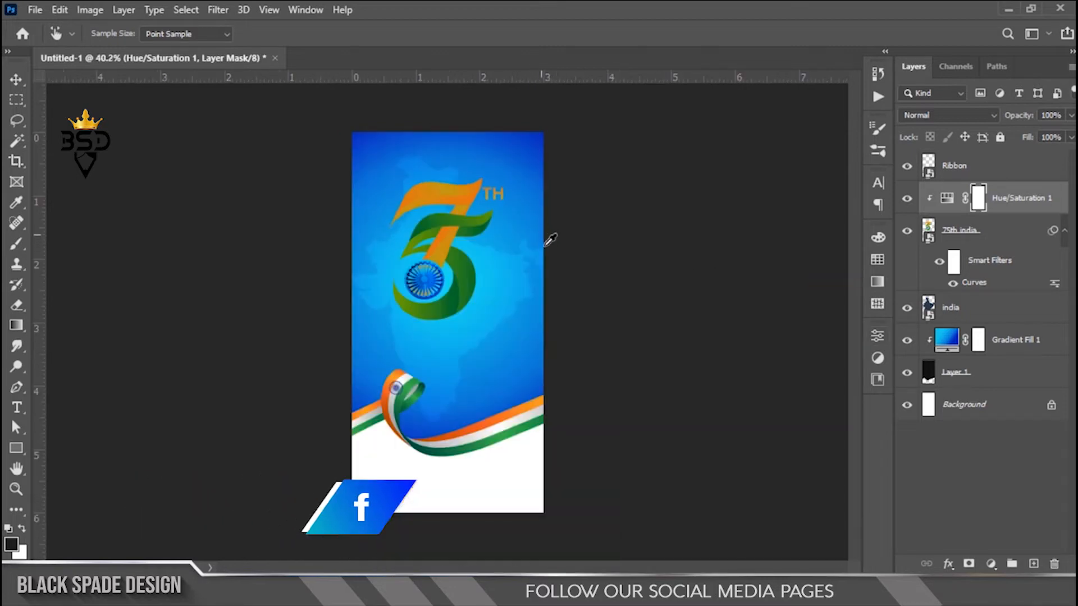
Reduce the Hue/Saturation adjustment layer's opacity to 70%
scroll(456, 235, "up", 4)
key("space")
left_click_drag(457, 243, 506, 277)
left_click_drag(1026, 115, 1004, 114)
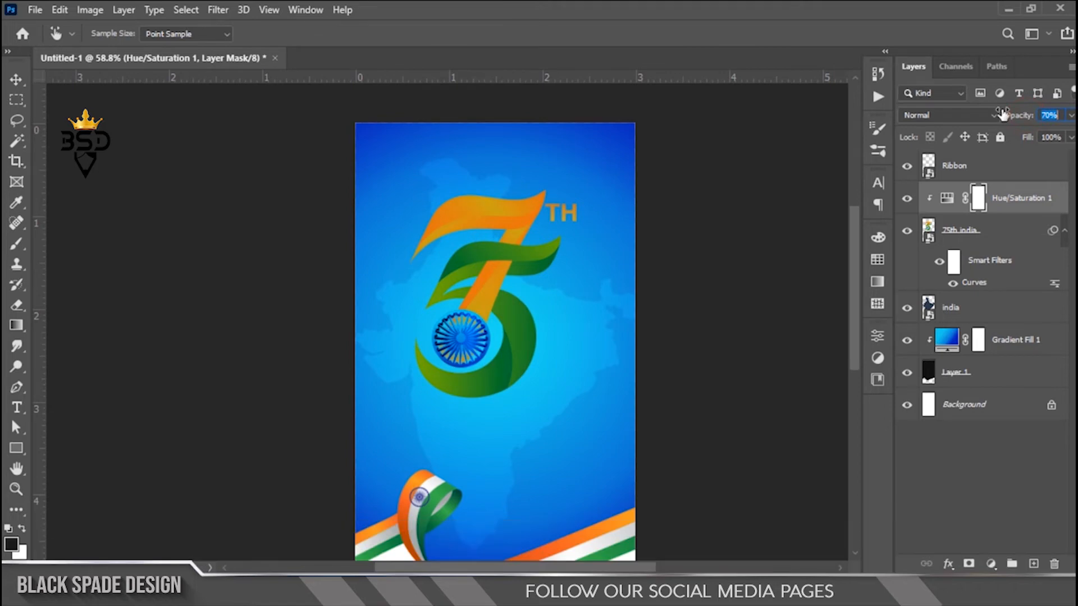
Scale the 75th india artwork to 11.54% with Free Transform and adjust its position on the poster
key("v")
left_click(975, 235)
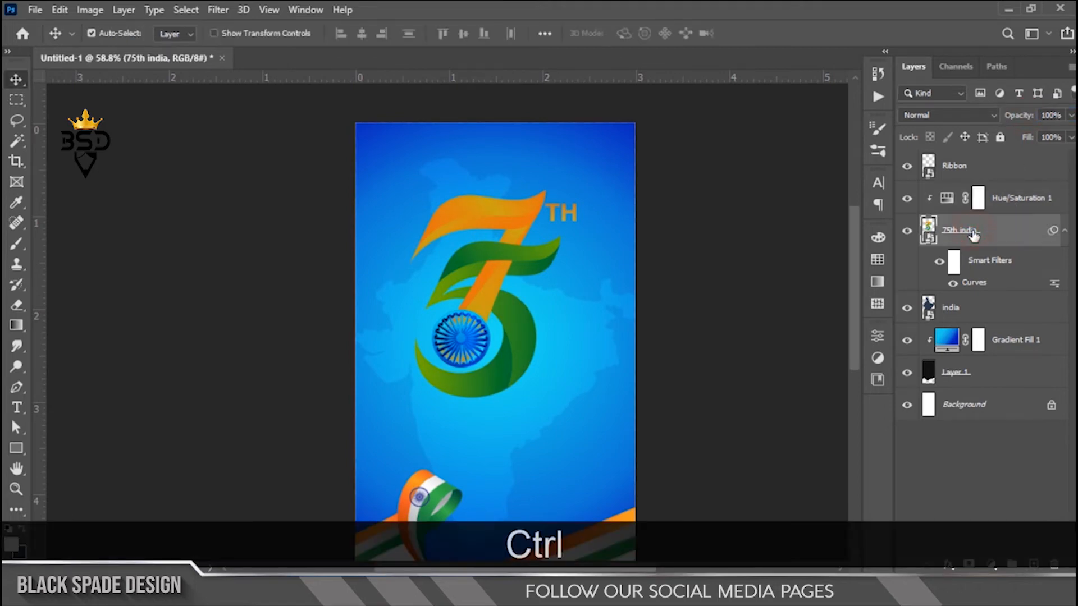
key("ctrl+t")
scroll(540, 231, "down", 1)
left_click_drag(627, 416, 636, 425)
key("Return")
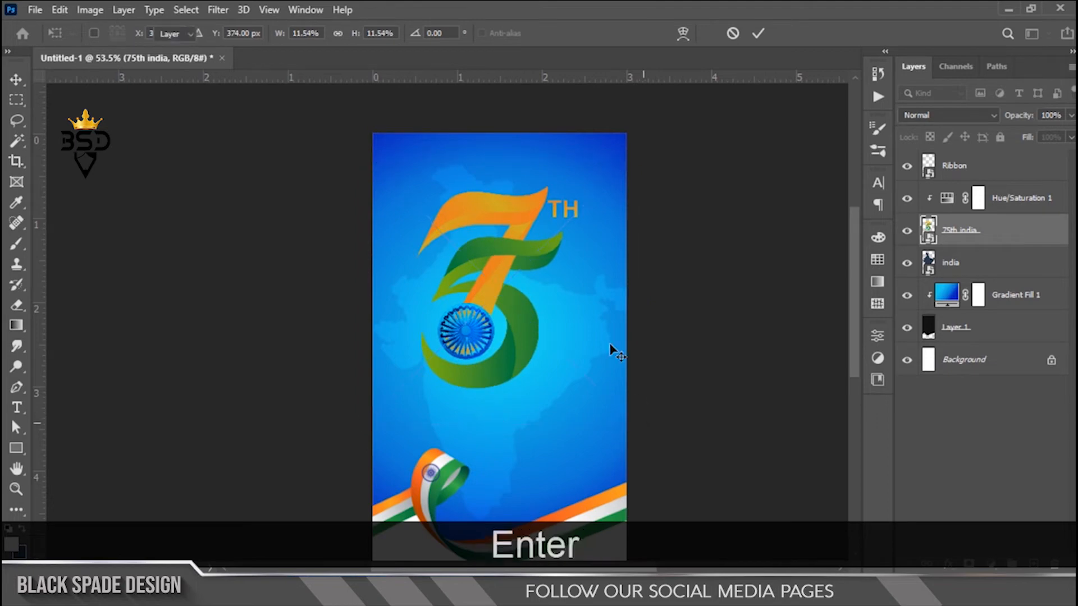
key("ctrl+t")
left_click(522, 251)
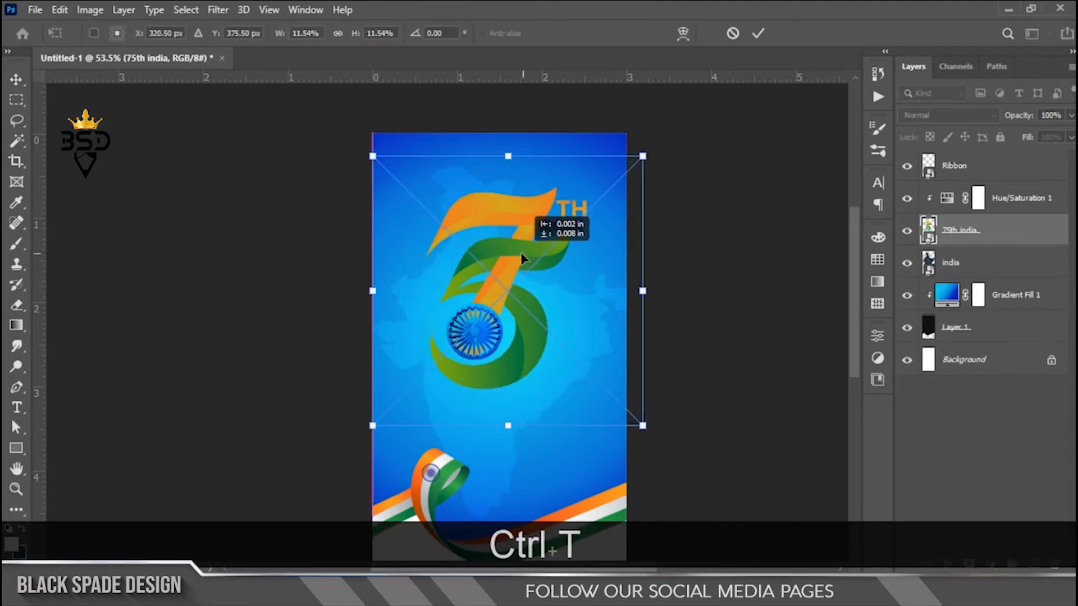
key("Return")
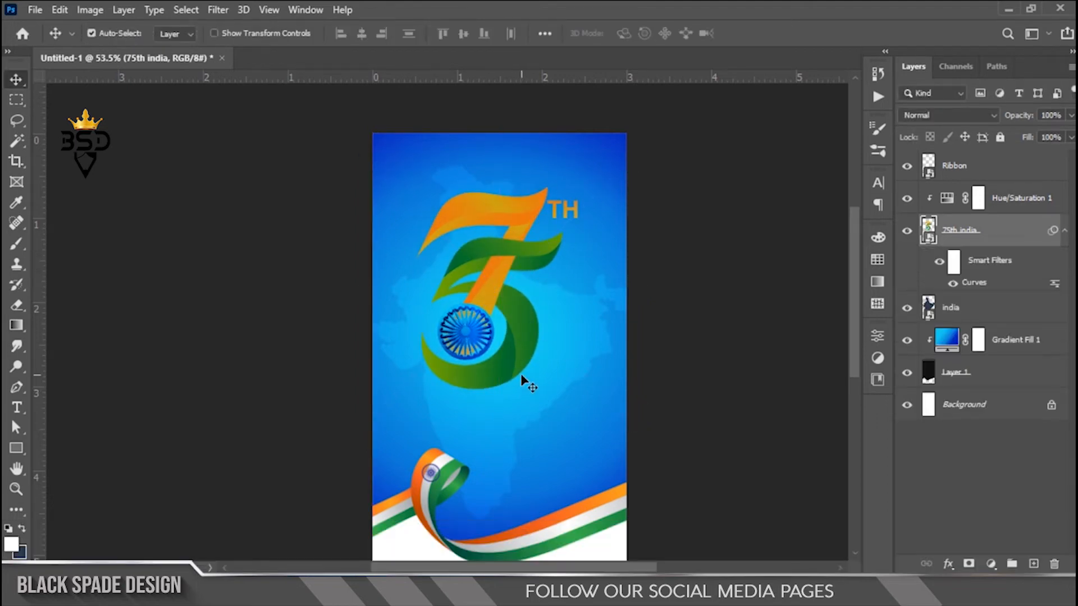
Resize the india map behind the artwork to about 148.5% and nudge it slightly upward
left_click(955, 316)
key("ctrl+t")
left_click_drag(694, 162, 715, 168)
scroll(564, 229, "down", 3)
key("Up")
key("Up")
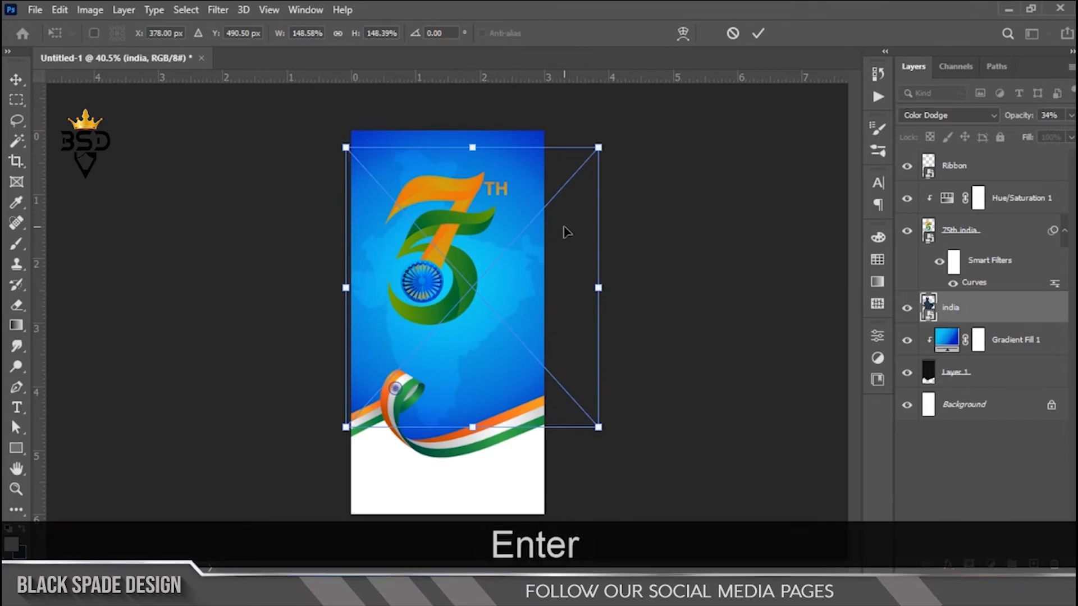
Add the text INDEPENDENCE DAY just below the 75th artwork, above its Hue/Saturation layer
key("Return")
scroll(436, 326, "up", 9)
left_click_drag(439, 343, 602, 350)
left_click(1008, 200)
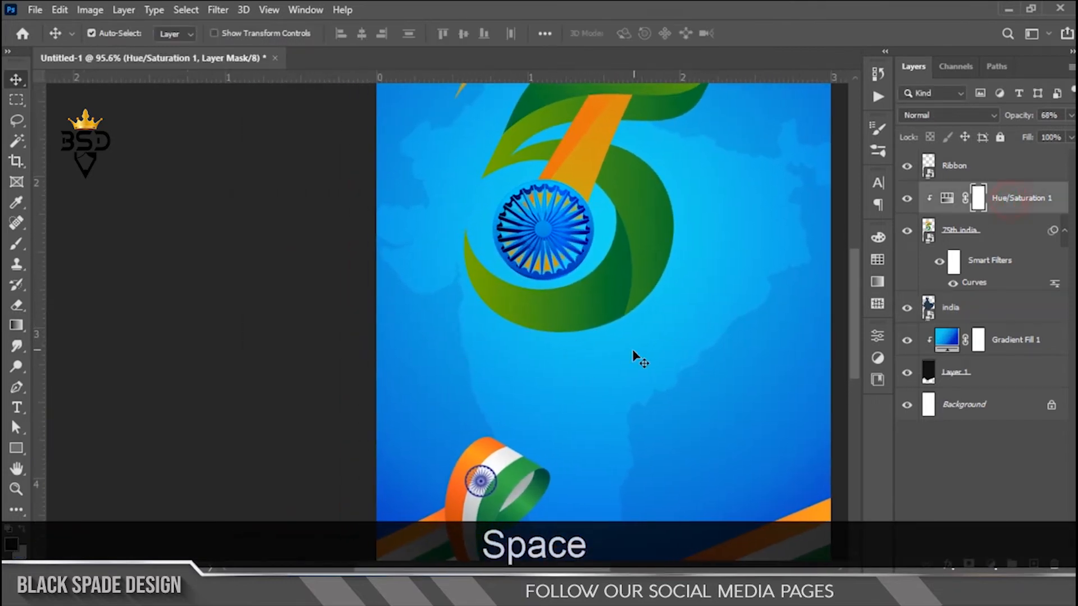
scroll(632, 349, "up", 1)
key("t")
left_click(562, 370)
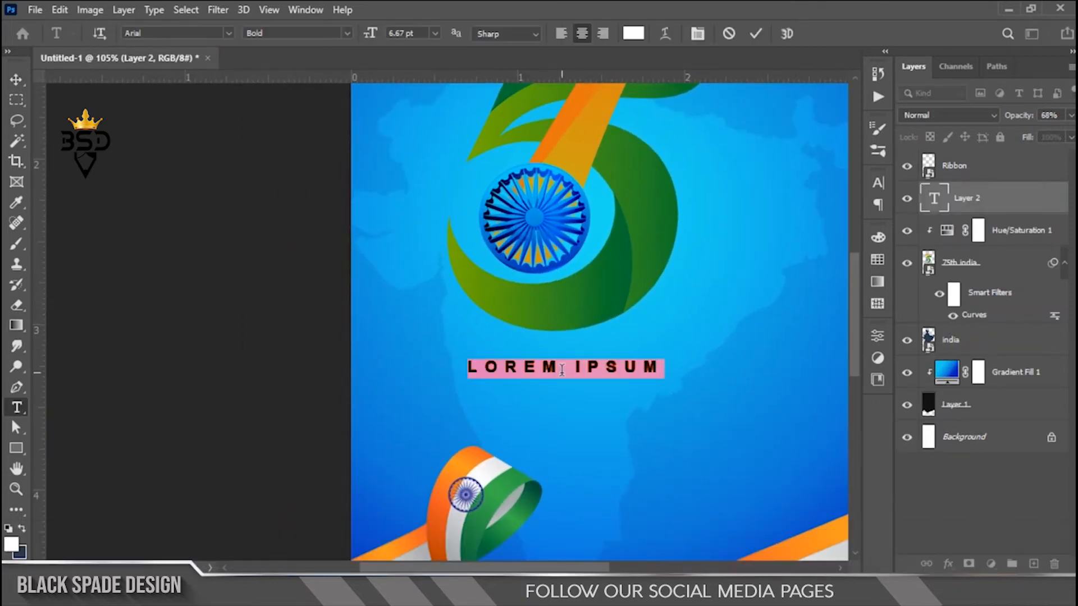
key("BackSpace")
type("INDEPE")
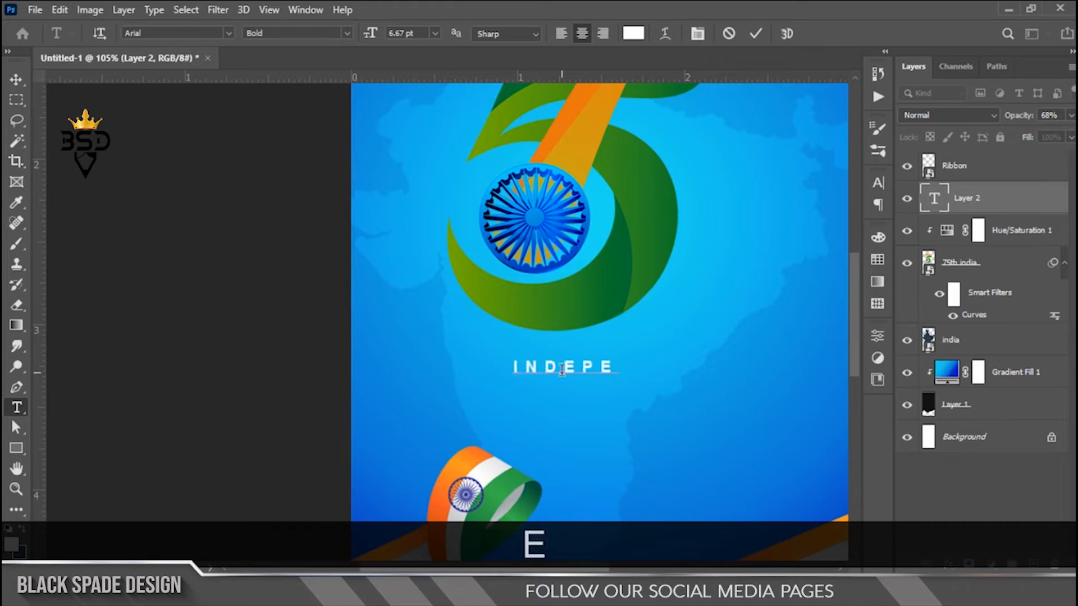
type("NDENCE DAY")
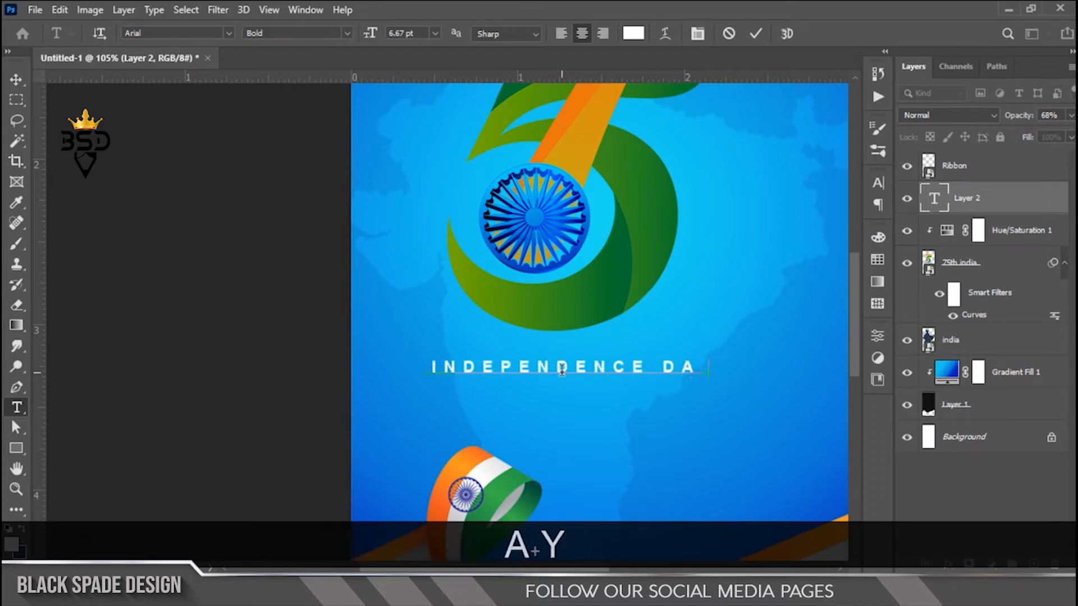
Format the INDEPENDENCE DAY text in Bebas Neue Regular with tracking 0 and a size of 16 pt
key("ctrl+a")
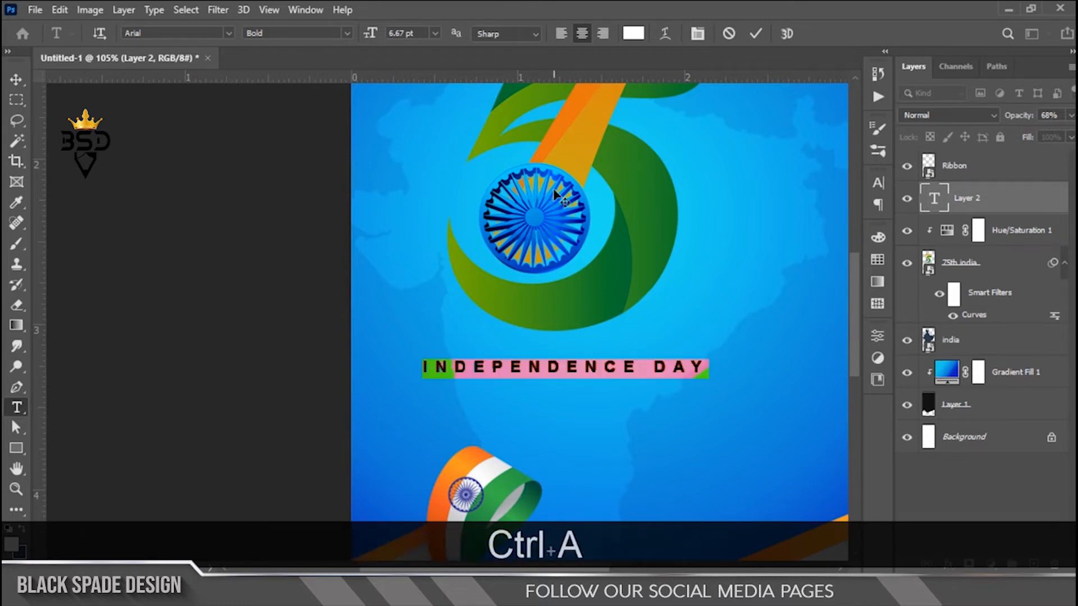
left_click(698, 34)
left_click(784, 207)
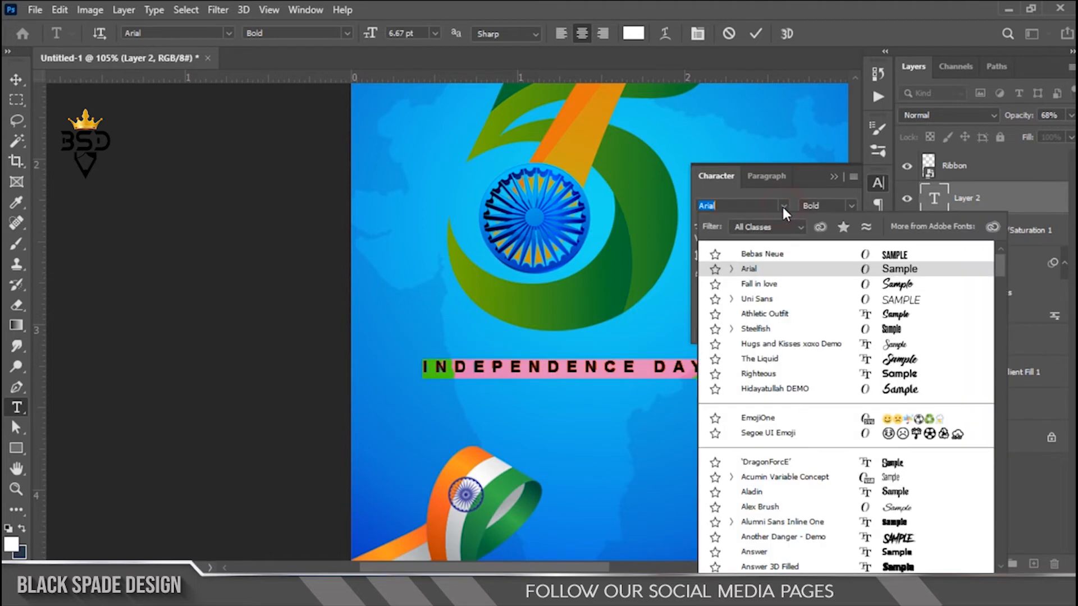
left_click(762, 254)
left_click(851, 240)
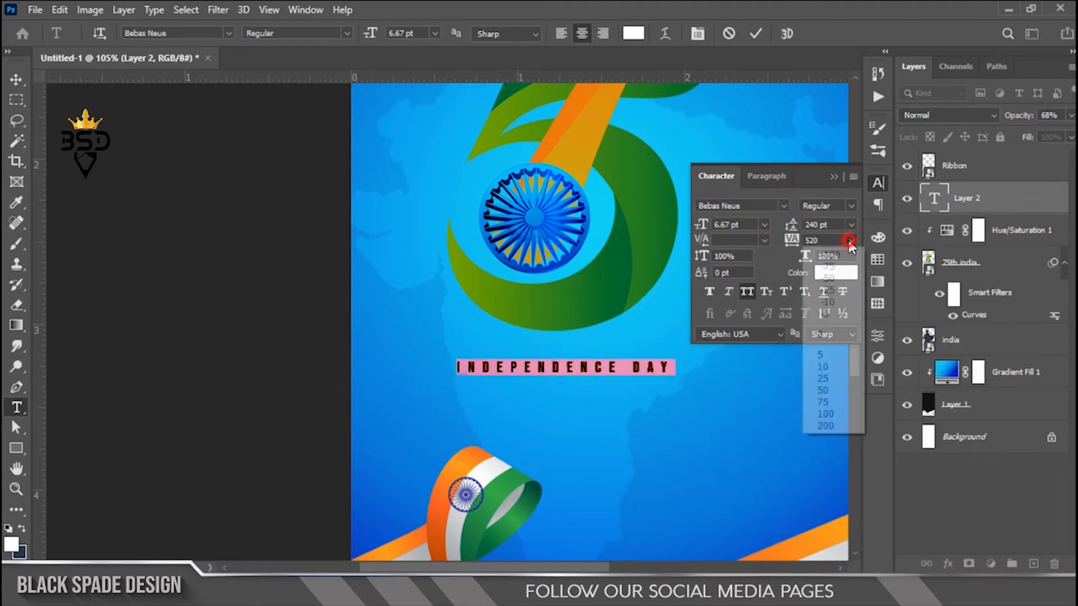
left_click(831, 335)
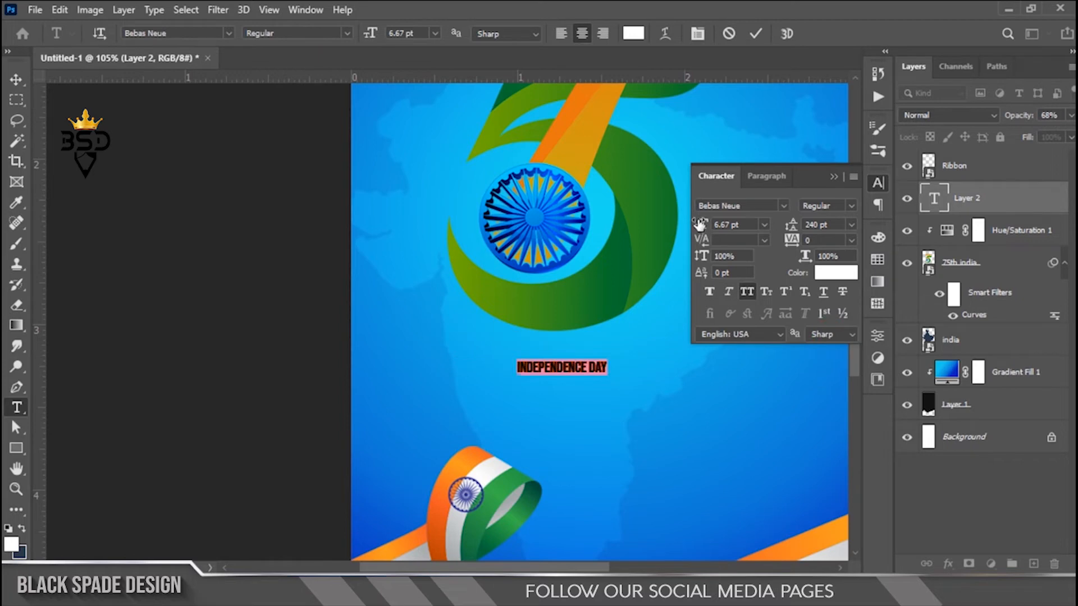
left_click_drag(703, 225, 700, 225)
left_click(756, 34)
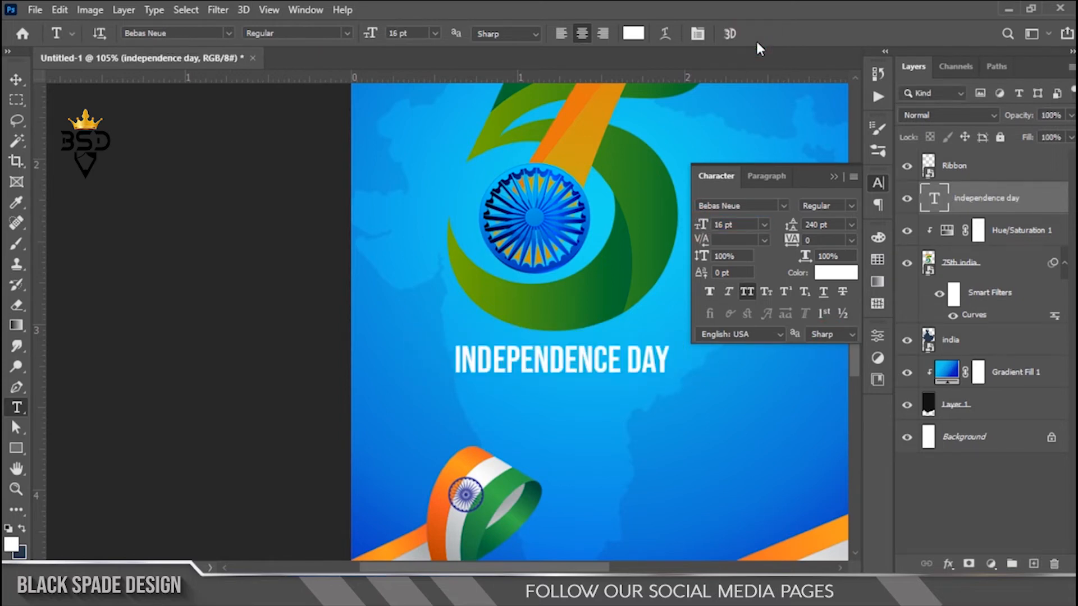
left_click(835, 175)
Enlarge the INDEPENDENCE DAY text slightly with Free Transform and nudge it down beneath the 75th artwork
scroll(621, 302, "up", 2)
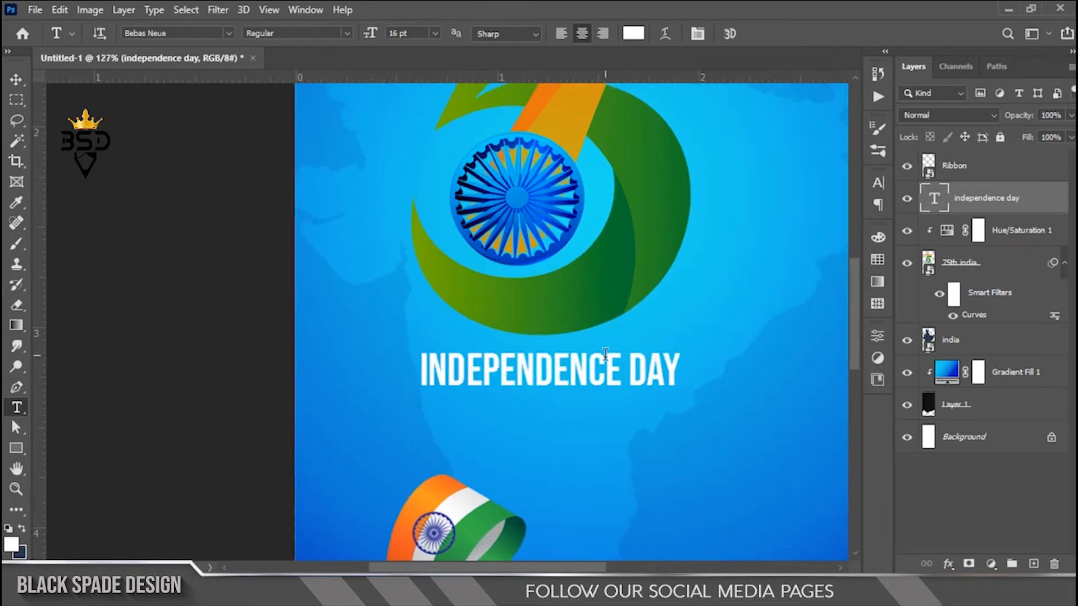
scroll(605, 354, "down", 5)
key("v")
key("ctrl+t")
left_click_drag(643, 358, 615, 376)
key("Return")
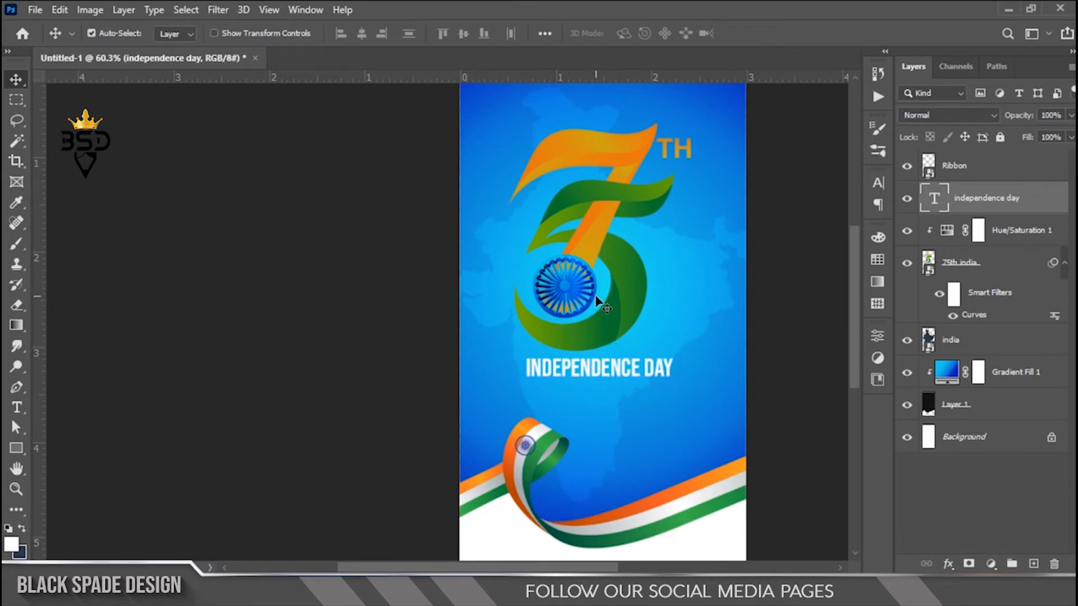
scroll(597, 300, "down", 2)
scroll(497, 296, "down", 1)
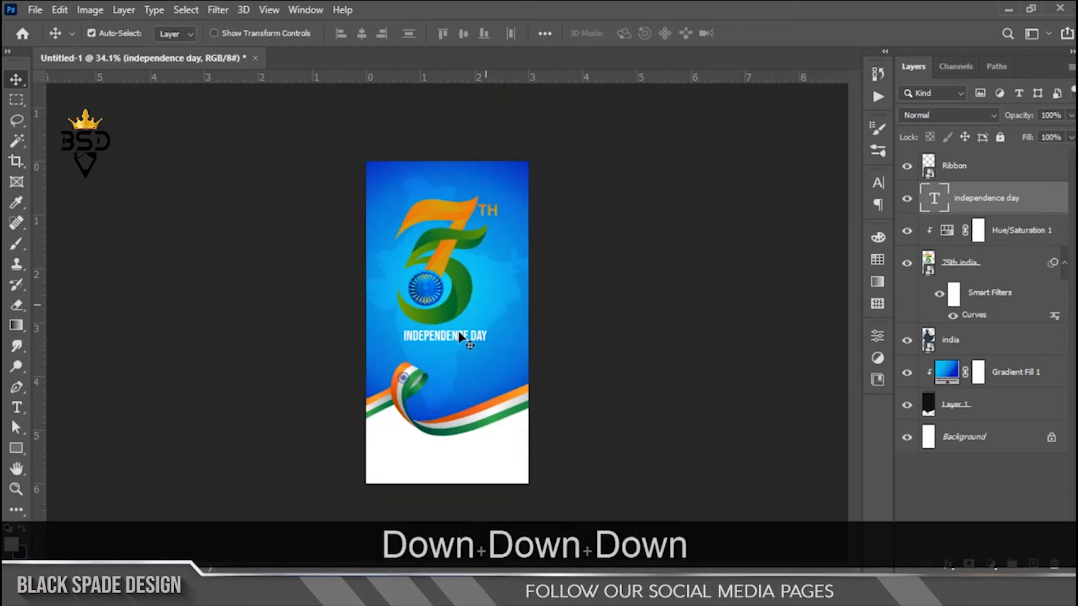
Place the Partical image from the Independence 2022 folder, enlarge it and position the confetti around the 75th artwork
scroll(498, 296, "up", 2)
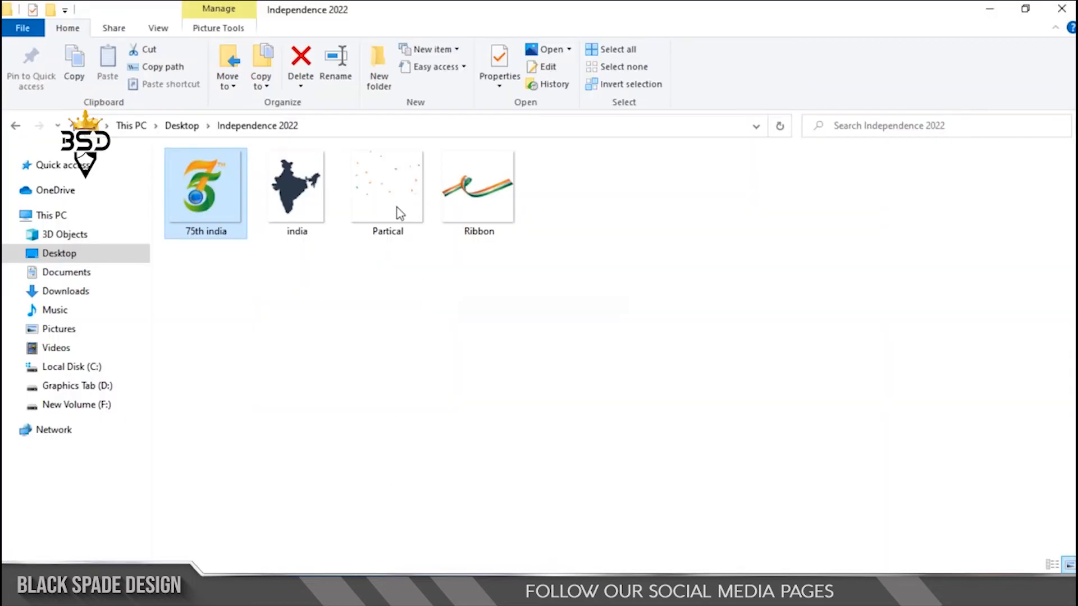
left_click(393, 194)
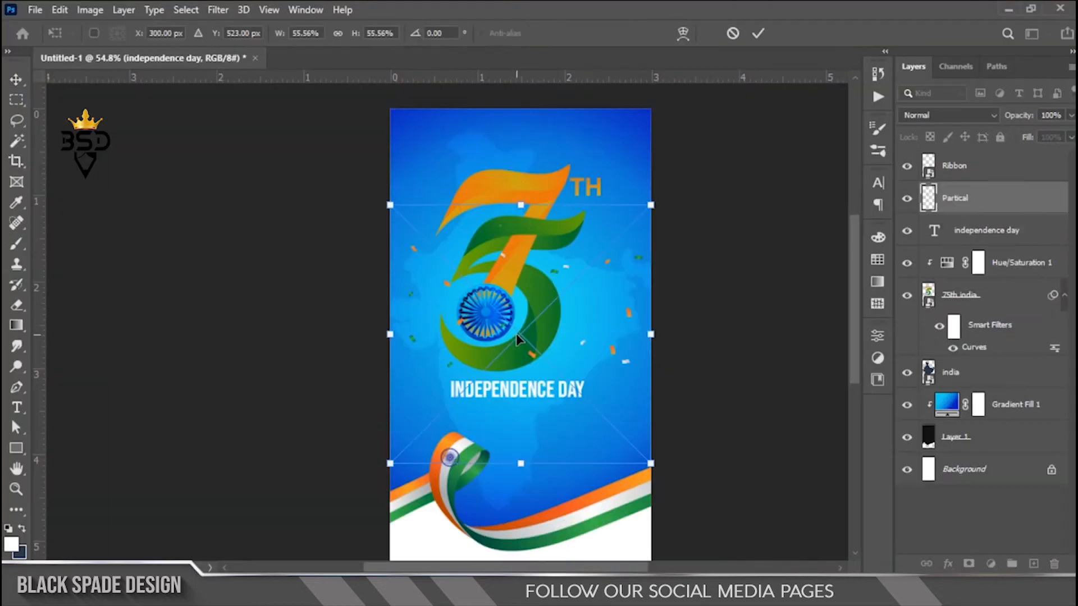
left_click_drag(516, 336, 598, 298)
left_click_drag(645, 372, 694, 420)
left_click_drag(646, 260, 634, 306)
key("Return")
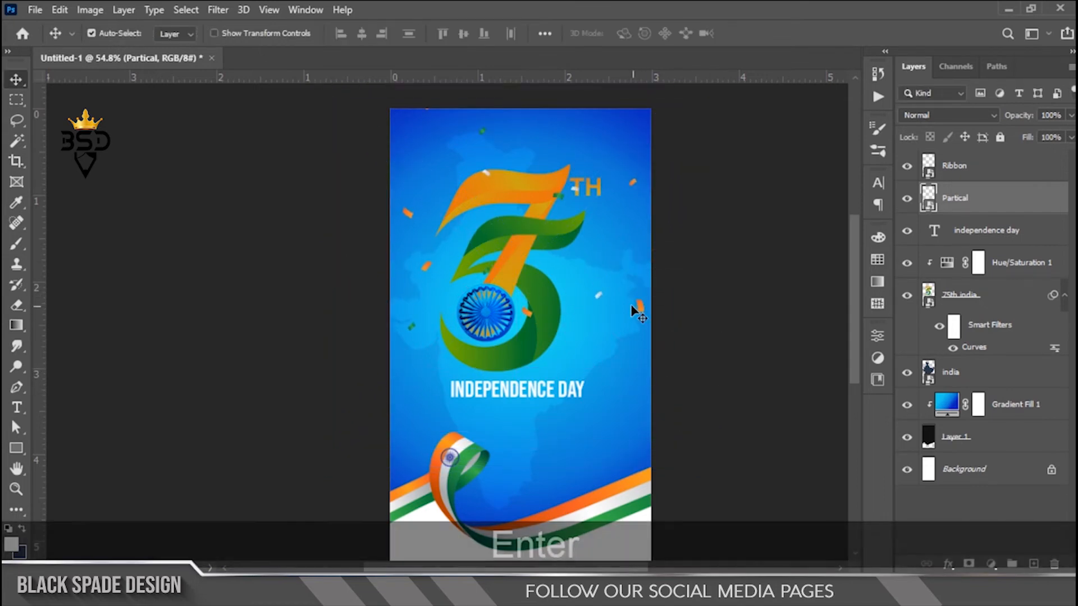
Start a text line in the white area below the ribbon and sample its colour from the dark blue of the background
key("ctrl+0")
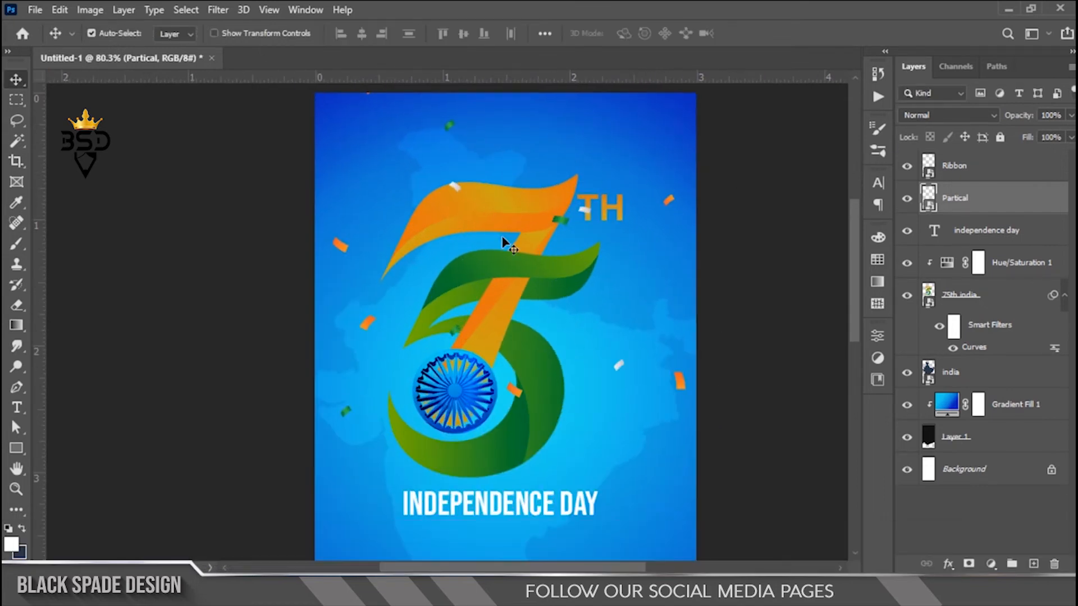
scroll(503, 241, "down", 4)
scroll(511, 372, "down", 2)
scroll(468, 415, "up", 2)
left_click_drag(469, 416, 488, 290)
scroll(558, 453, "up", 2)
key("t")
left_click(482, 393)
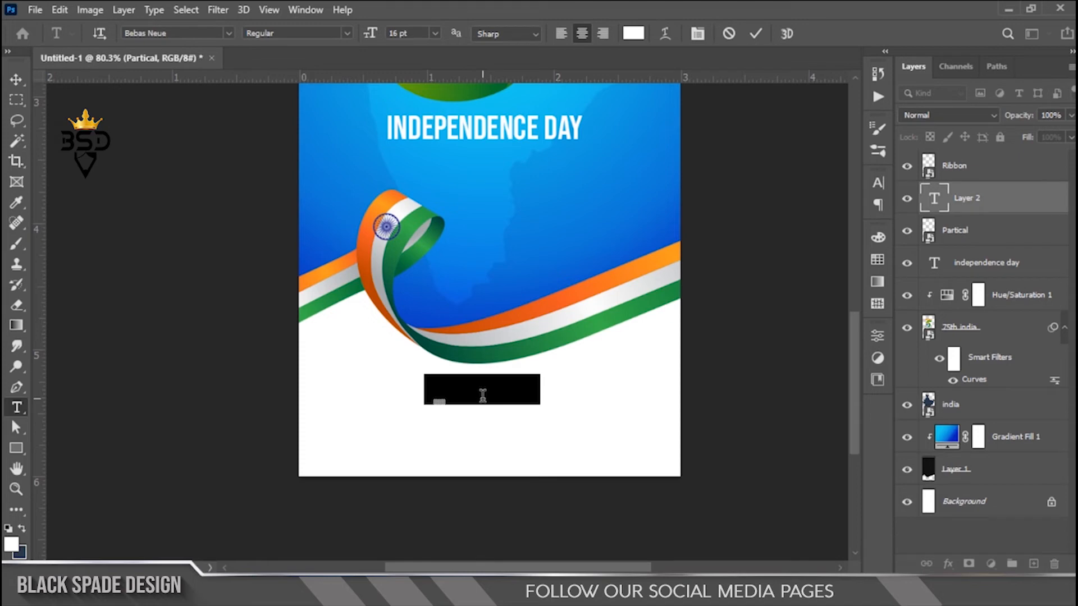
key("ctrl+a")
left_click(634, 33)
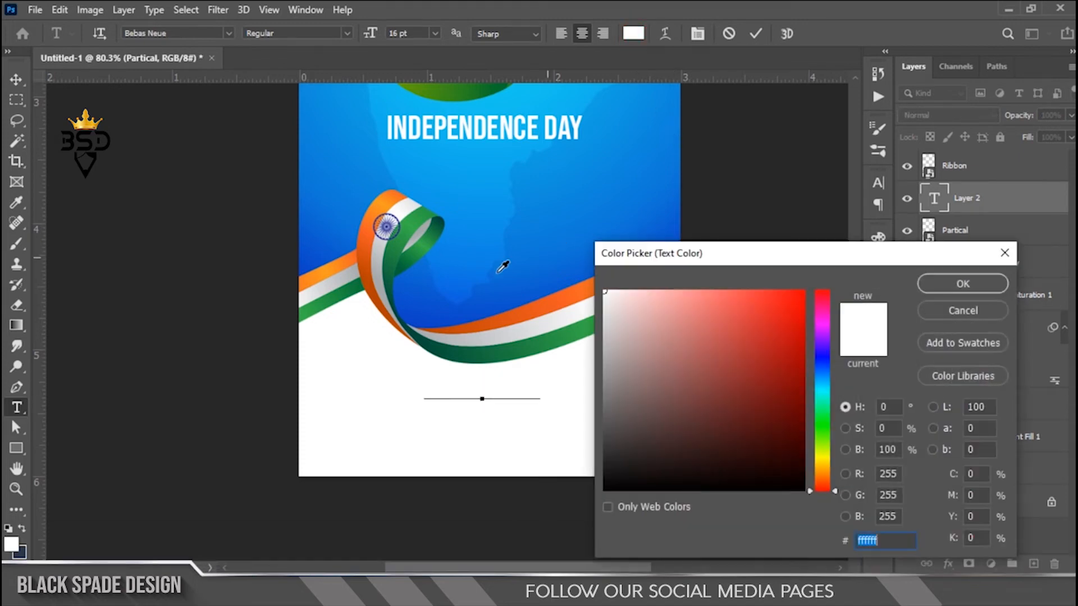
left_click(426, 312)
left_click(963, 283)
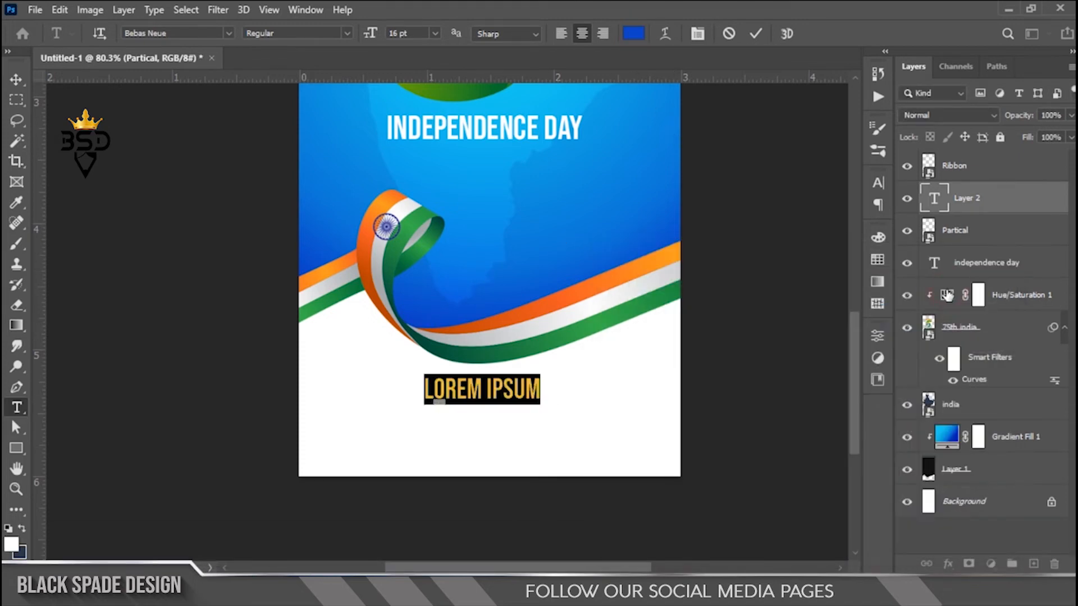
Enter AUGUST 15 as the text below the ribbon
type("AUGU")
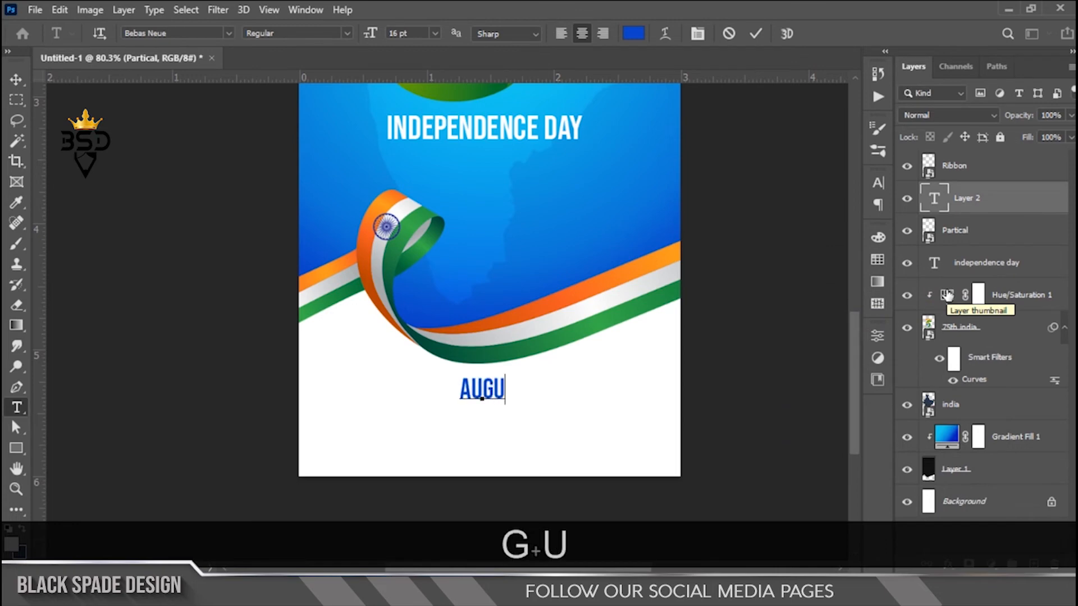
type("ST ")
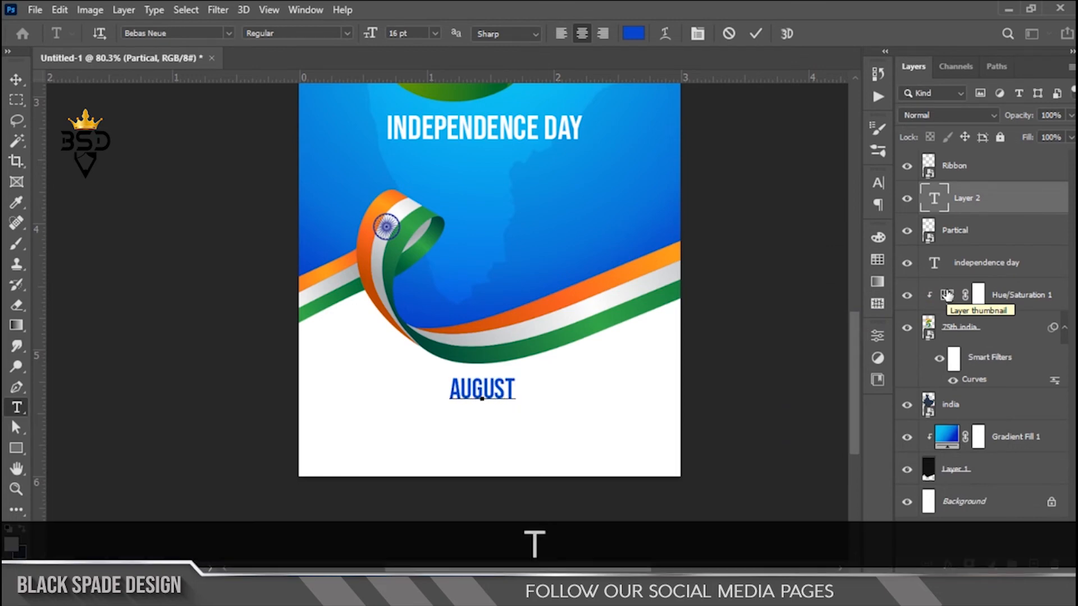
type("1")
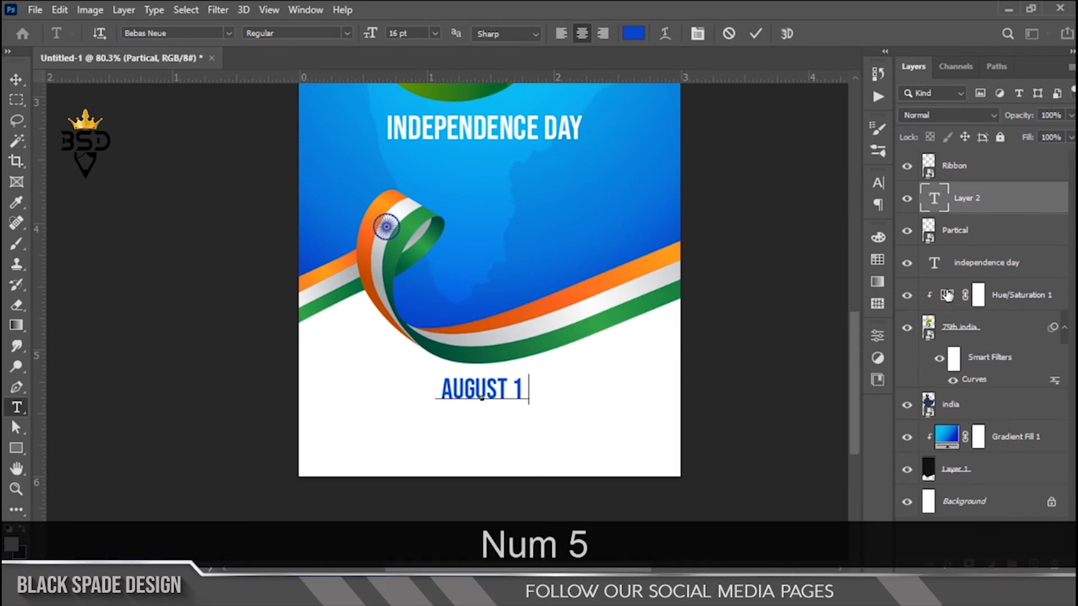
type("5")
Format the AUGUST 15 text in Arial Regular with faux bold, a size of 11 pt and tracking of 340
key("ctrl+a")
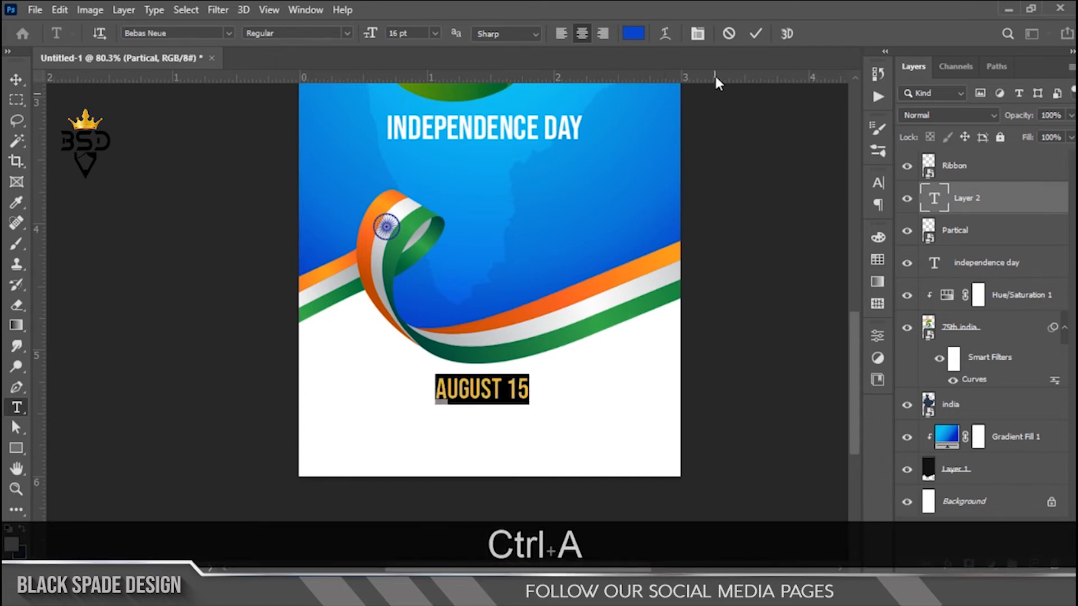
left_click(699, 34)
left_click(784, 205)
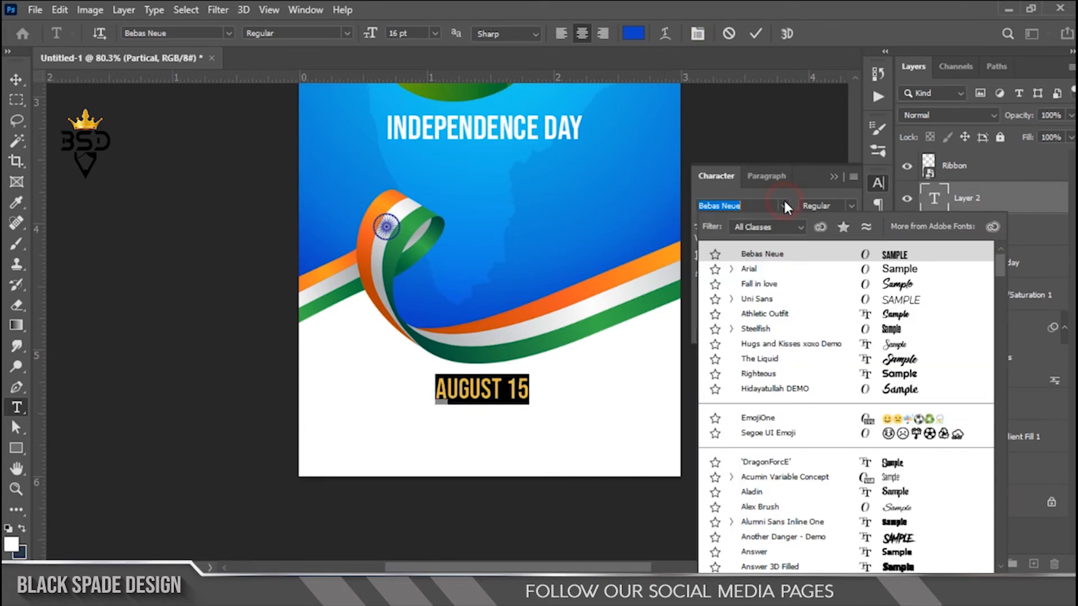
left_click(761, 271)
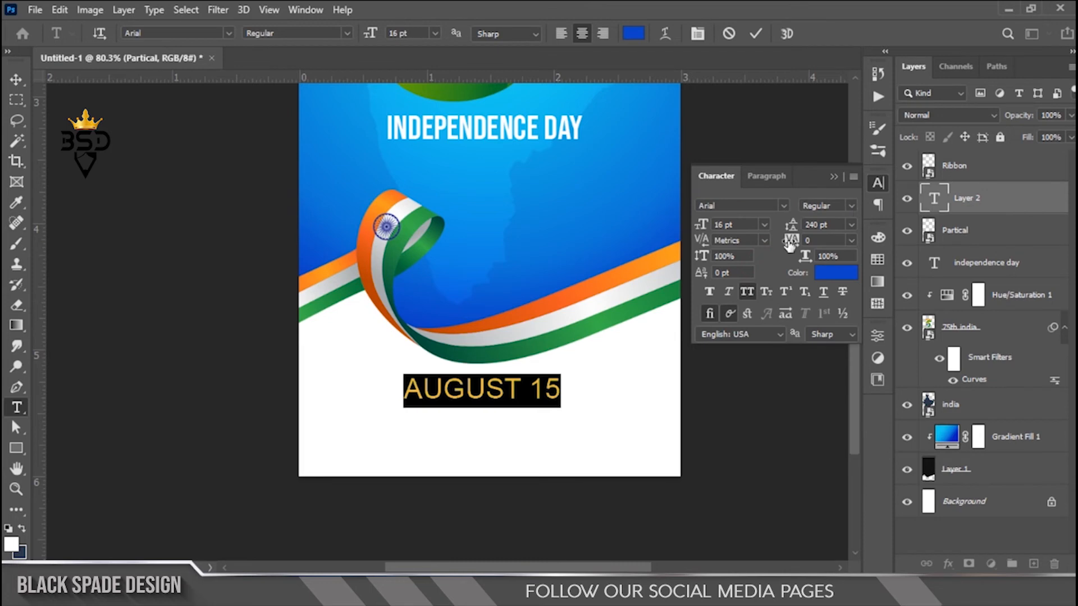
left_click(711, 291)
left_click_drag(702, 224, 724, 232)
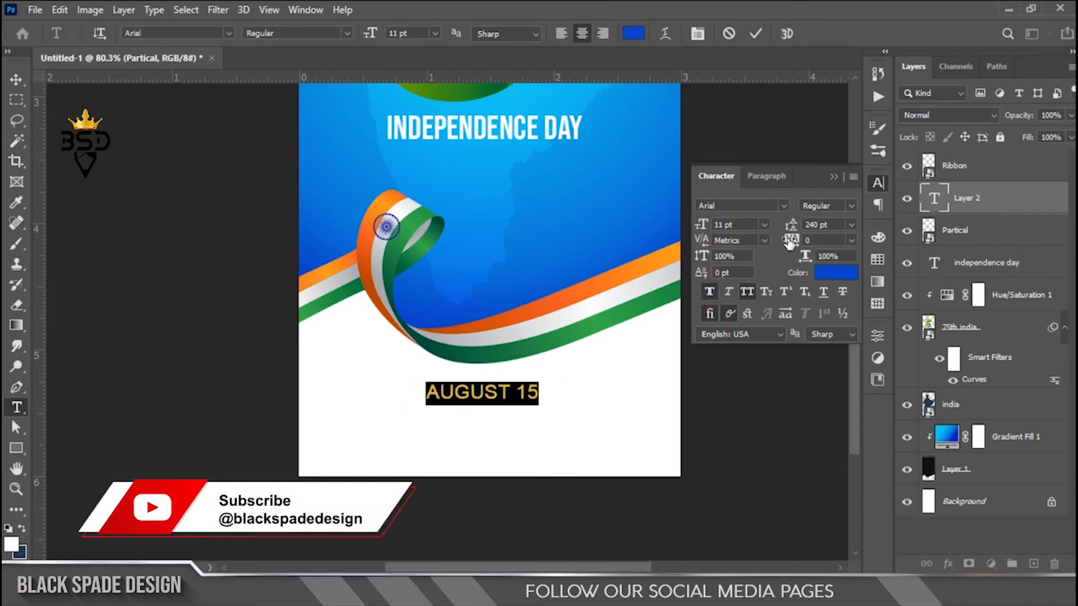
left_click_drag(799, 242, 803, 243)
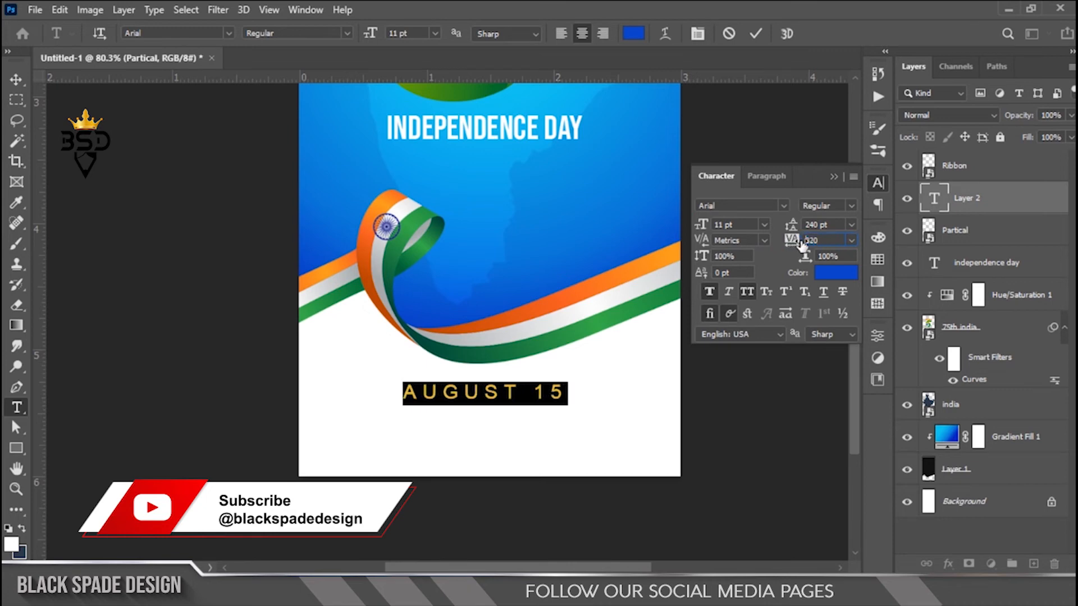
left_click(756, 33)
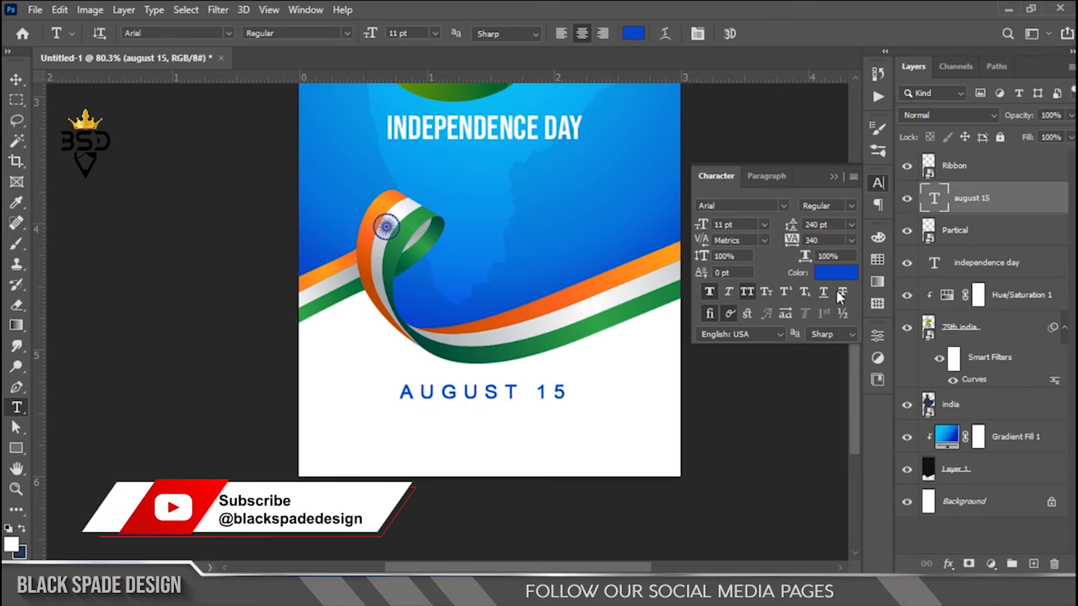
Add a Gradient Overlay to the august 15 layer using the light-to-dark blue gradient preset
left_click(949, 564)
left_click(982, 523)
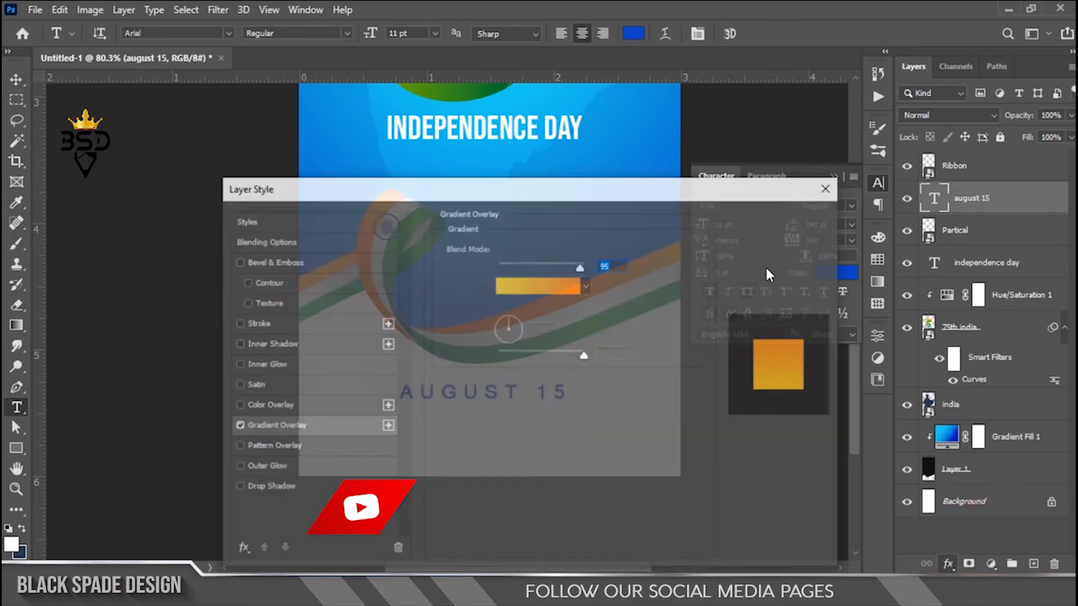
left_click_drag(554, 193, 927, 198)
left_click(930, 297)
scroll(853, 240, "down", 5)
left_click(881, 262)
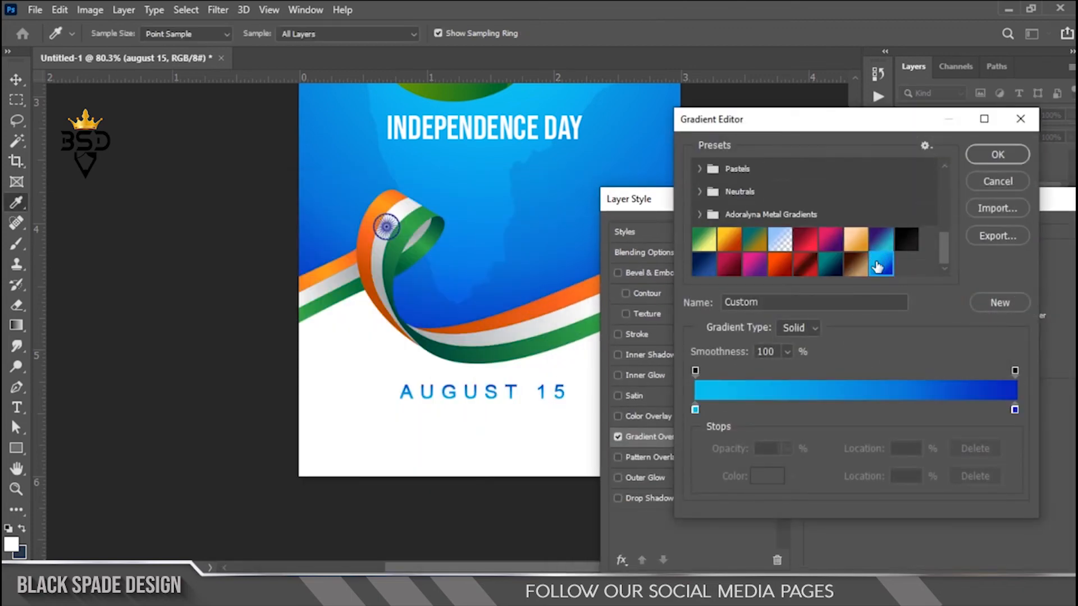
left_click(985, 155)
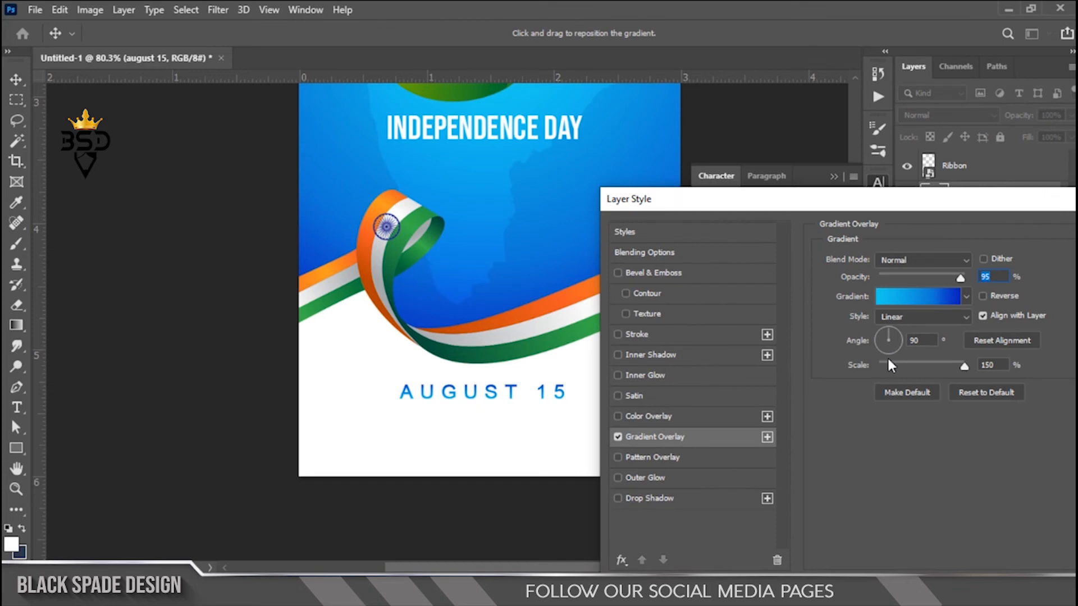
Set the overlay gradient's light blue stop to 12% and its colour midpoint to 41%, and apply the layer style
left_click(920, 298)
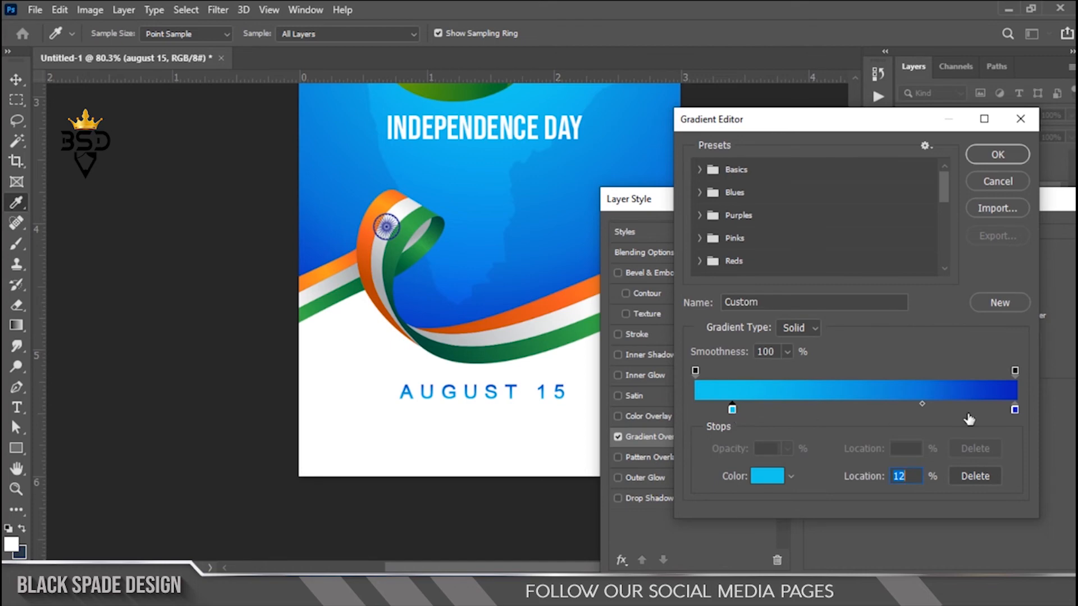
left_click_drag(917, 405, 850, 410)
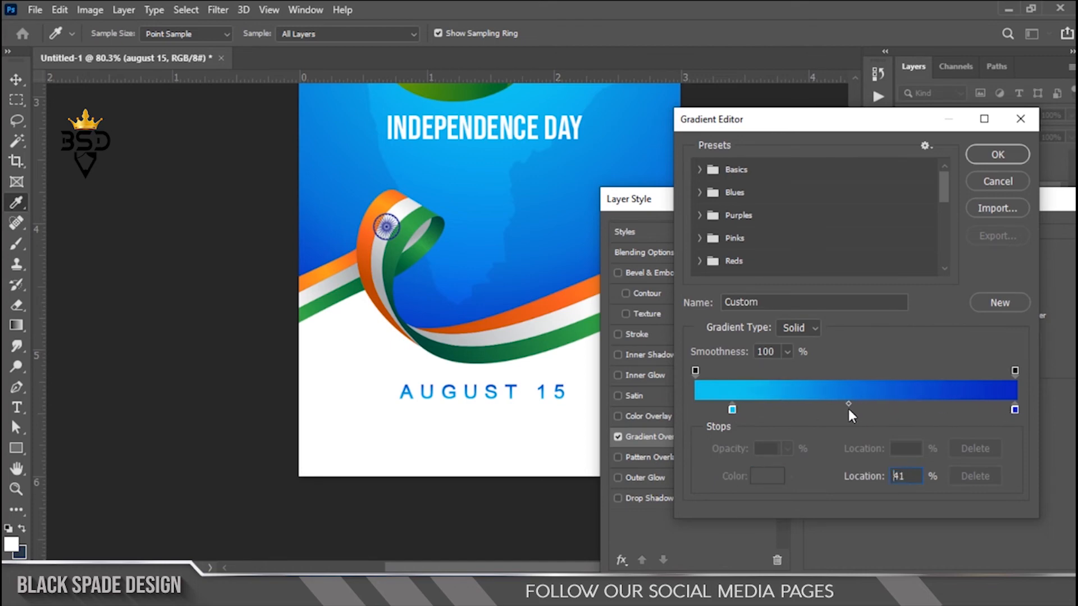
left_click(976, 159)
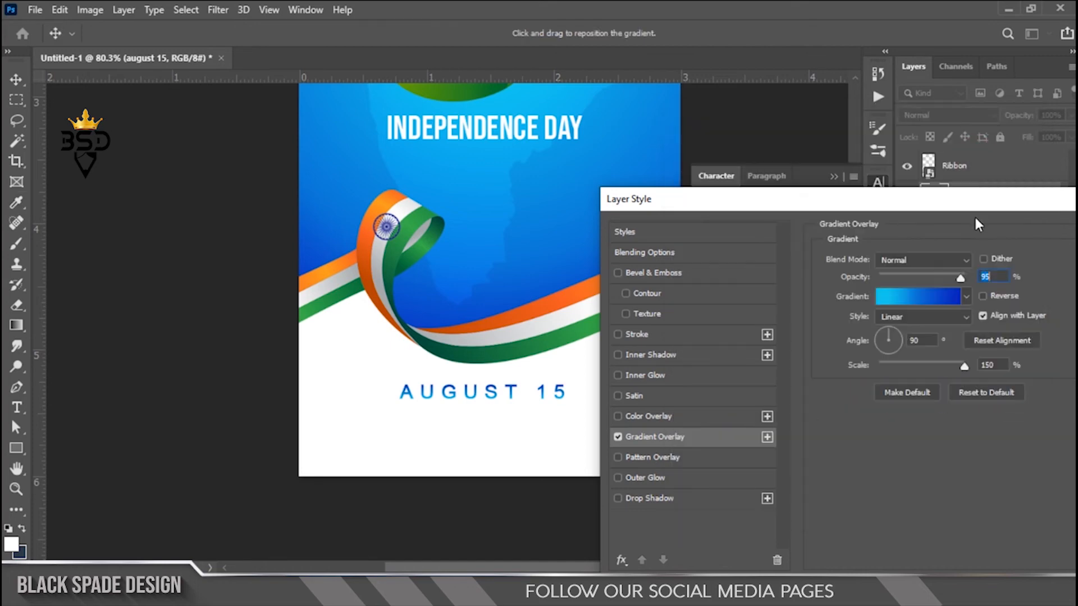
left_click_drag(866, 208, 699, 206)
left_click(994, 232)
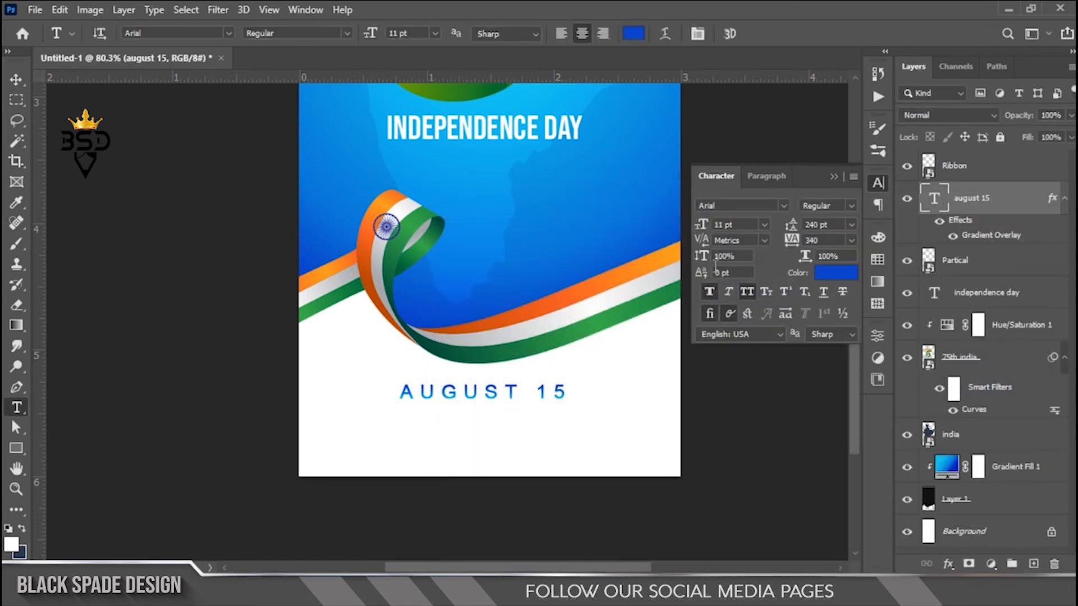
Change the font style of the AUGUST 15 text to Arial Bold
double_click(934, 199)
left_click(850, 206)
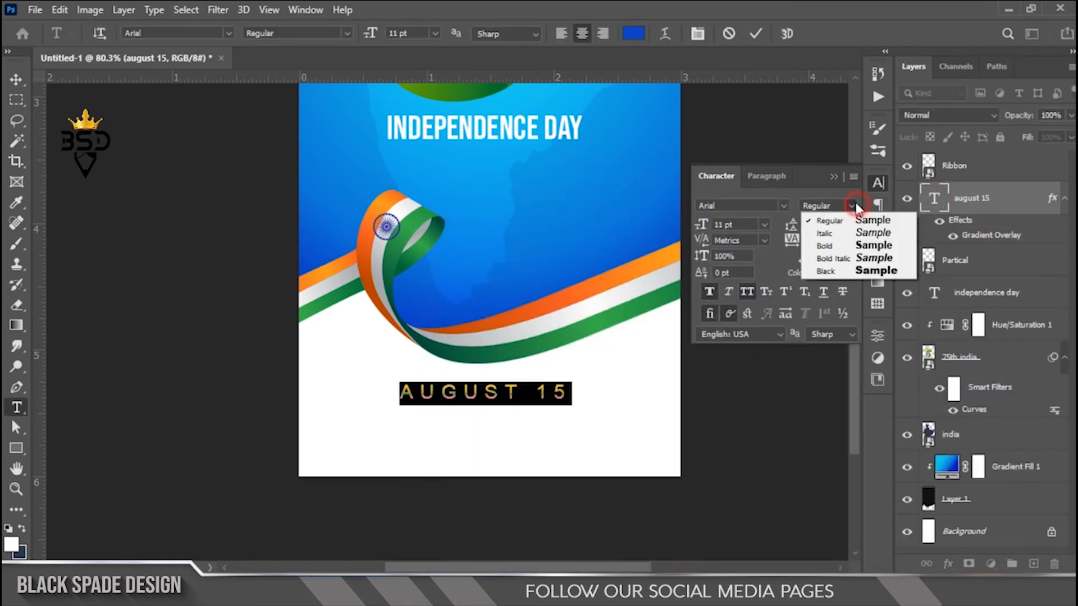
left_click(834, 247)
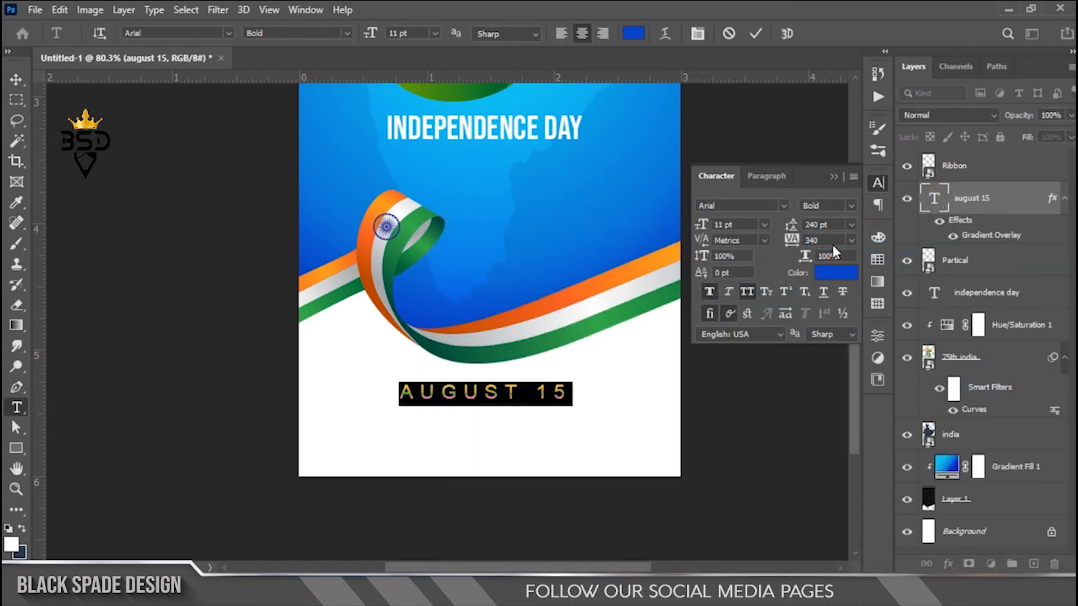
left_click(756, 35)
Examine the bold AUGUST 15 text up close and its balance within the whole poster
scroll(480, 345, "down", 5)
scroll(488, 497, "up", 7)
left_click_drag(464, 514, 477, 419)
key("v")
scroll(474, 409, "up", 4)
scroll(480, 422, "down", 6)
scroll(481, 425, "down", 3)
scroll(458, 391, "down", 2)
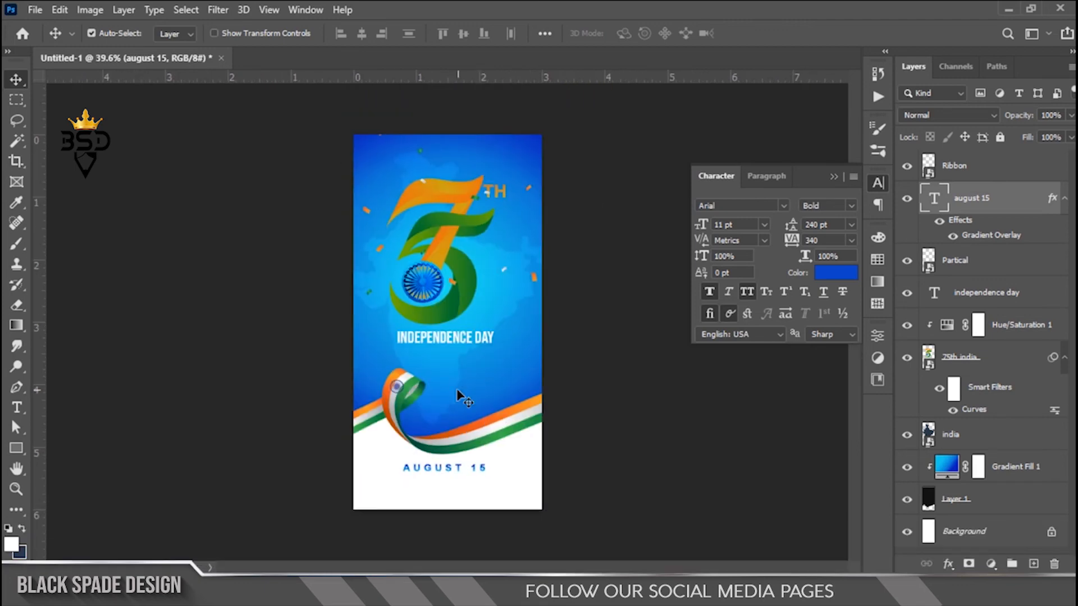
scroll(457, 396, "up", 1)
key("space")
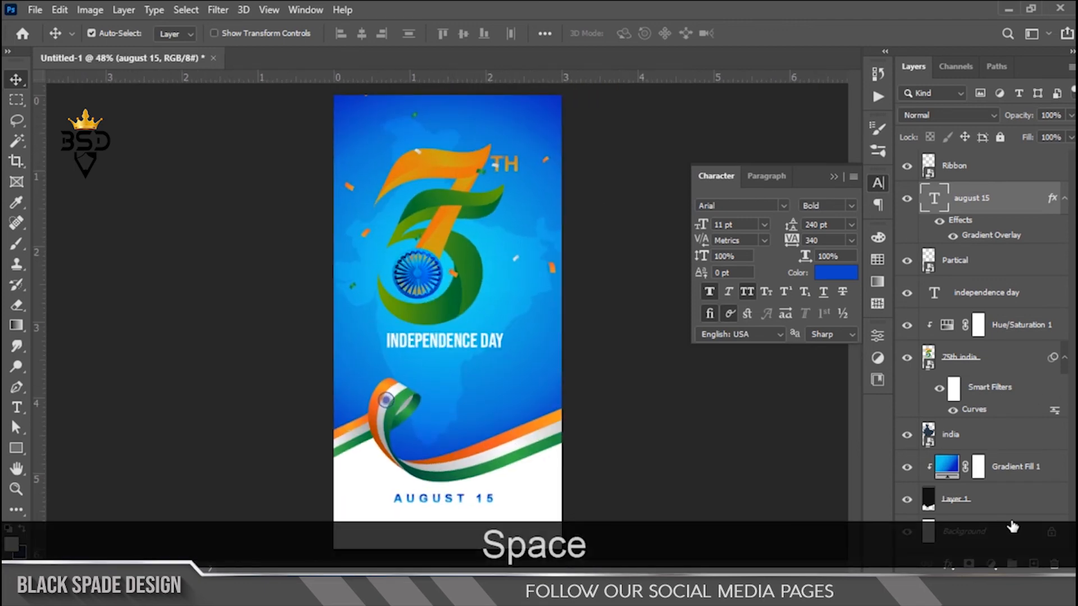
Unlock the Background layer, load its full area as a selection, and centre the independence day text horizontally within it
left_click(1051, 531)
left_click(929, 534, "ctrl")
left_click(986, 293)
left_click(364, 36)
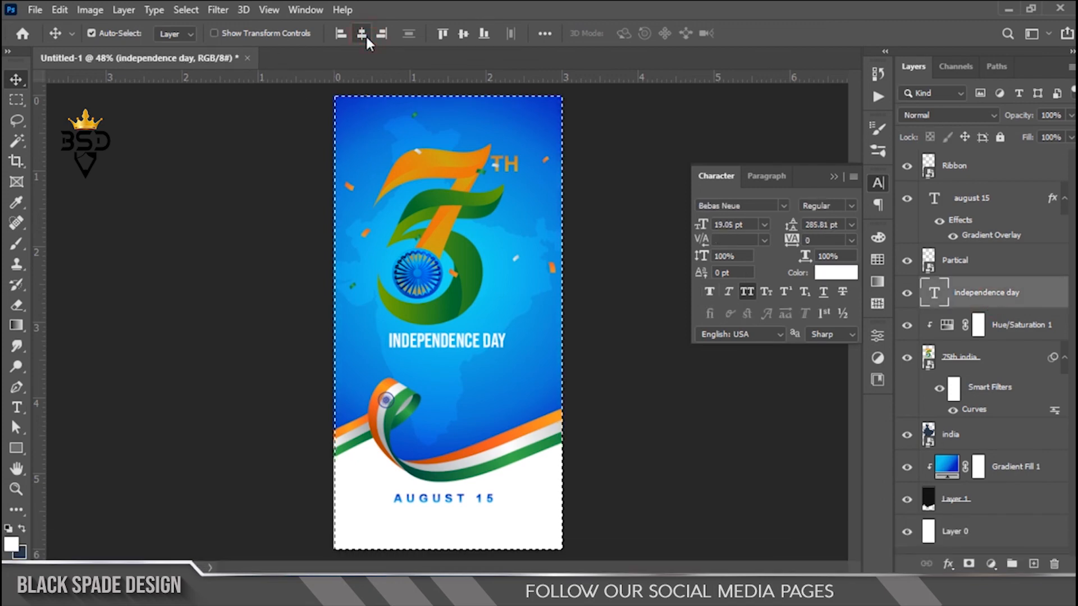
Centre the august 15 text and the 75th india artwork horizontally within the canvas selection, and deselect
left_click(971, 197)
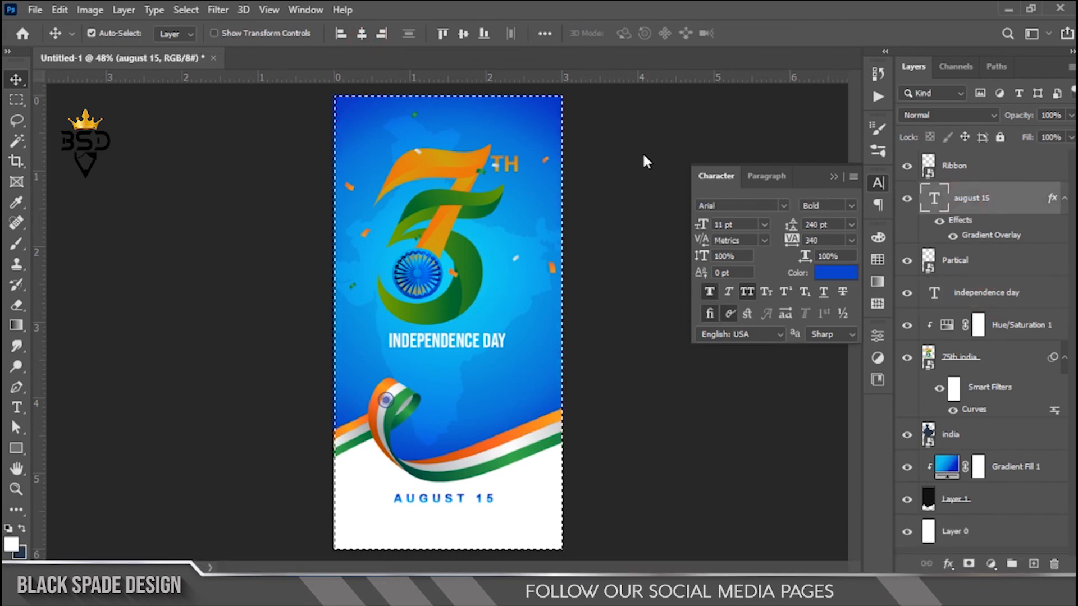
left_click(362, 33)
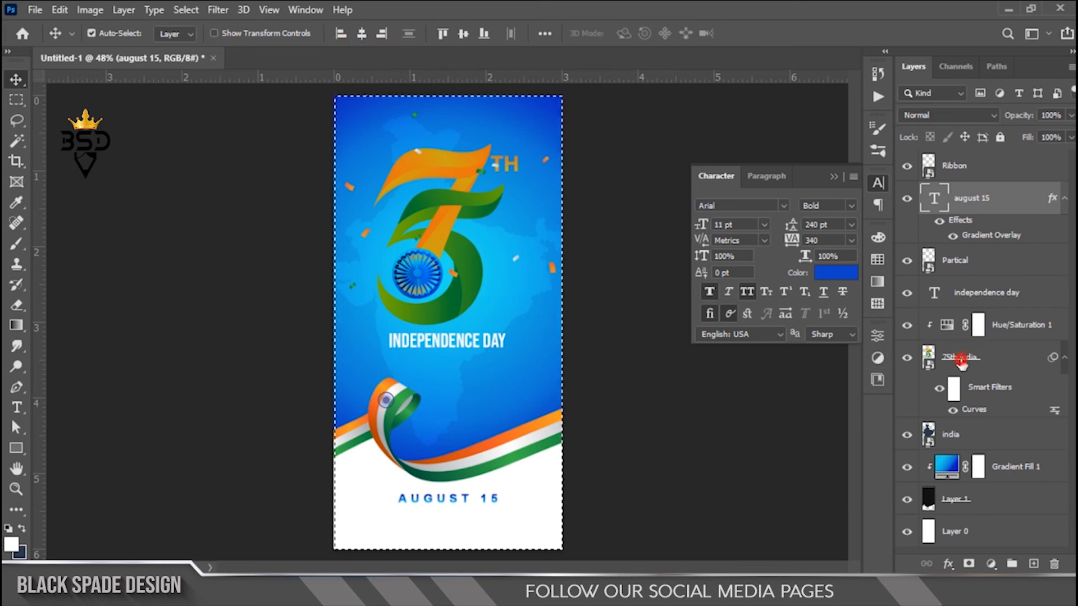
left_click(932, 359)
left_click(362, 33)
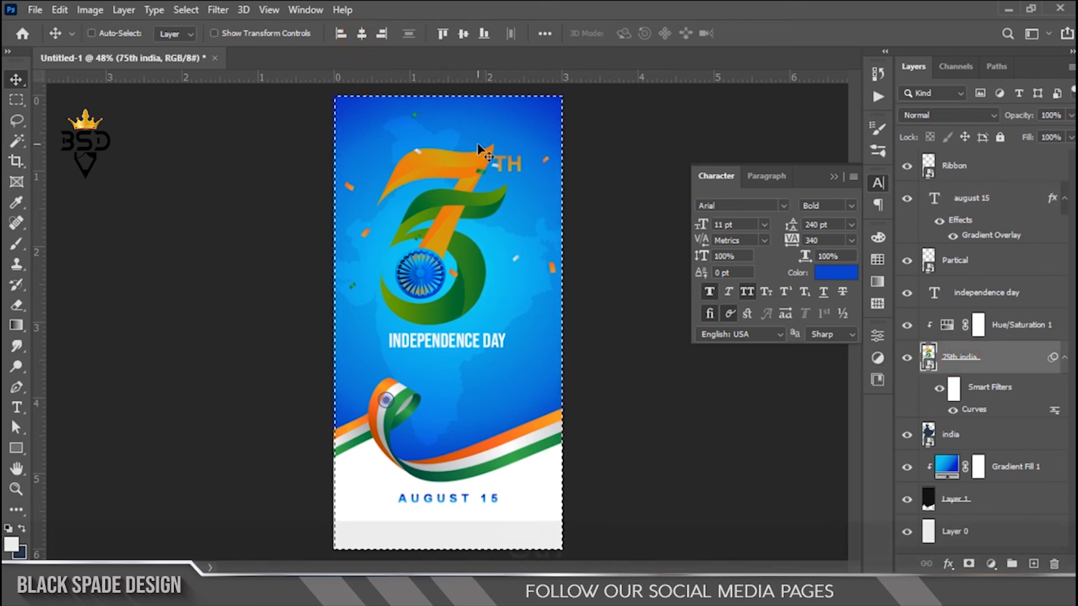
key("ctrl+d")
key("v")
left_click(834, 177)
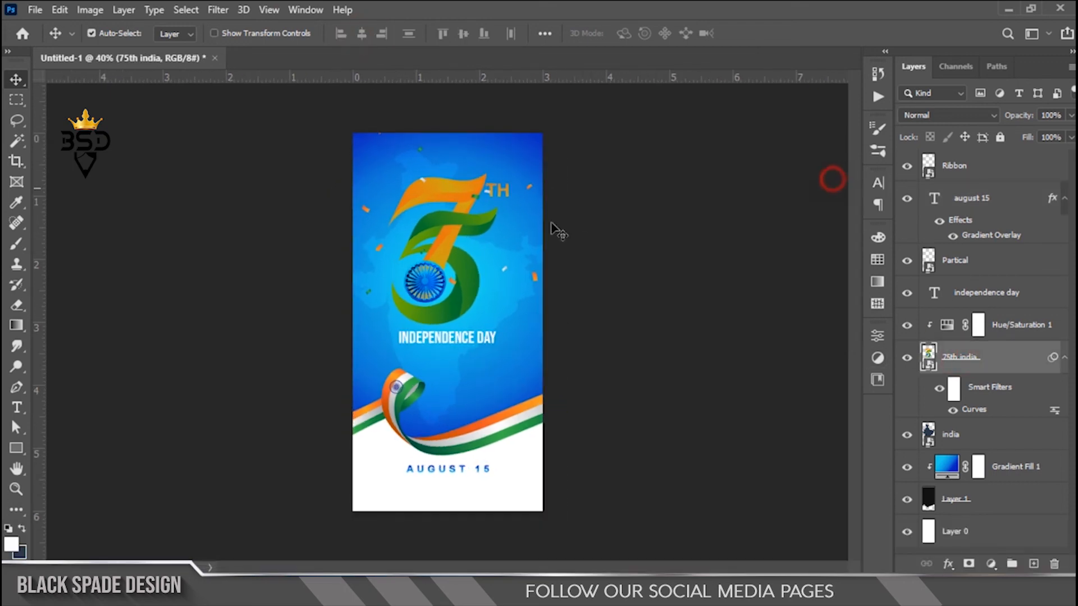
key("z")
right_click(474, 246)
left_click(505, 255)
key("c")
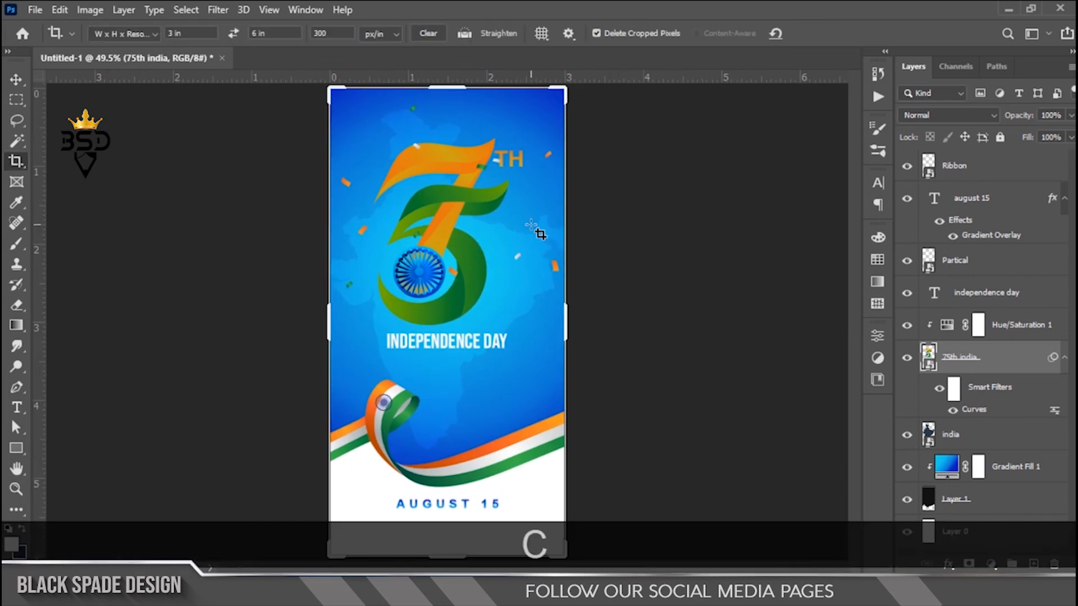
key("v")
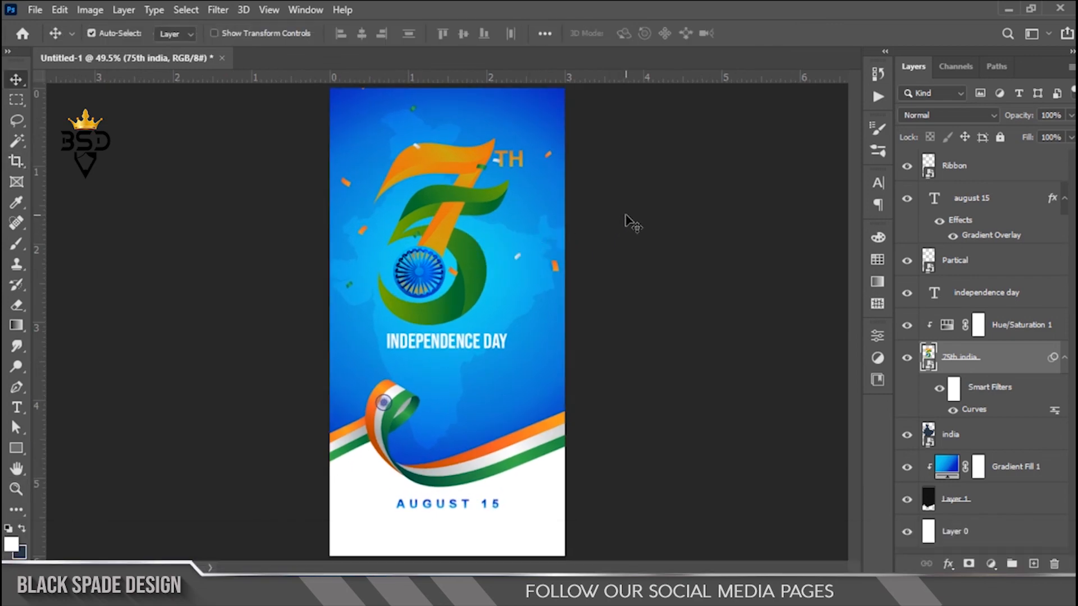